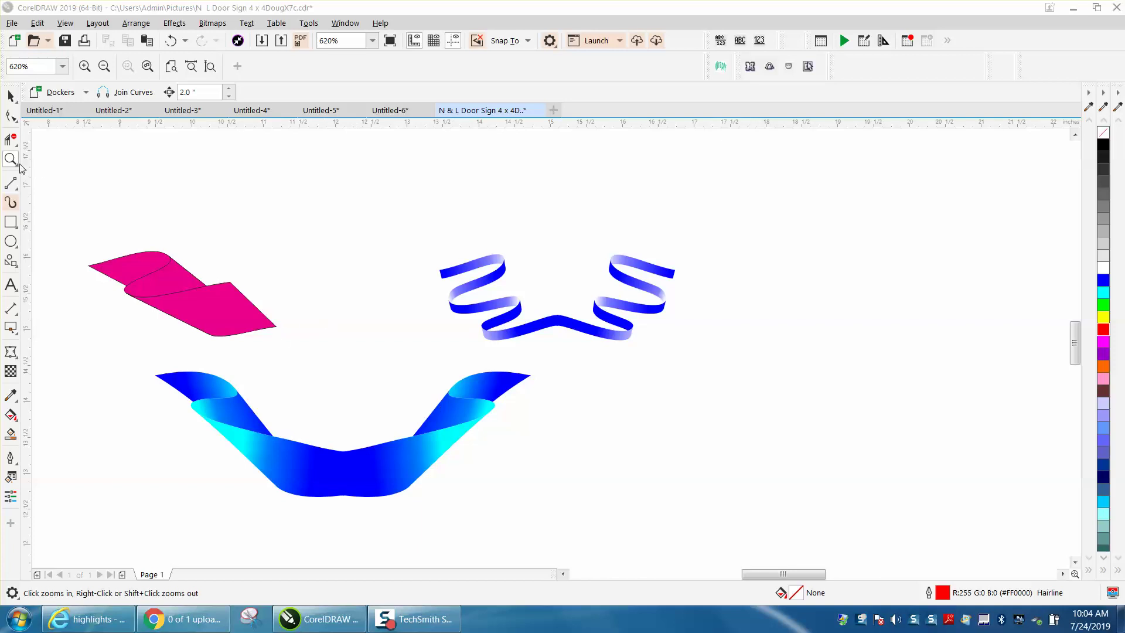
Step: Zoom in on the wavy blue ribbon, zoom back out to all ribbons, then open the special shapes flyout
{"action": "left_click", "coordinate": [12, 159]}
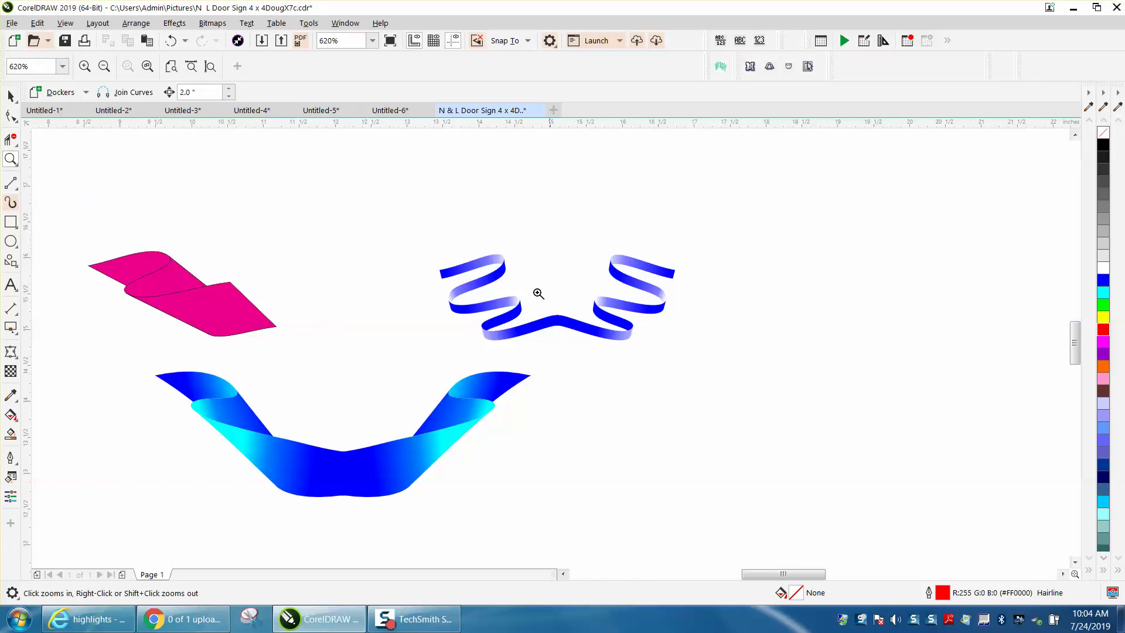
{"action": "left_click_drag", "start_coordinate": [434, 238], "coordinate": [554, 328]}
{"action": "right_click", "coordinate": [410, 328]}
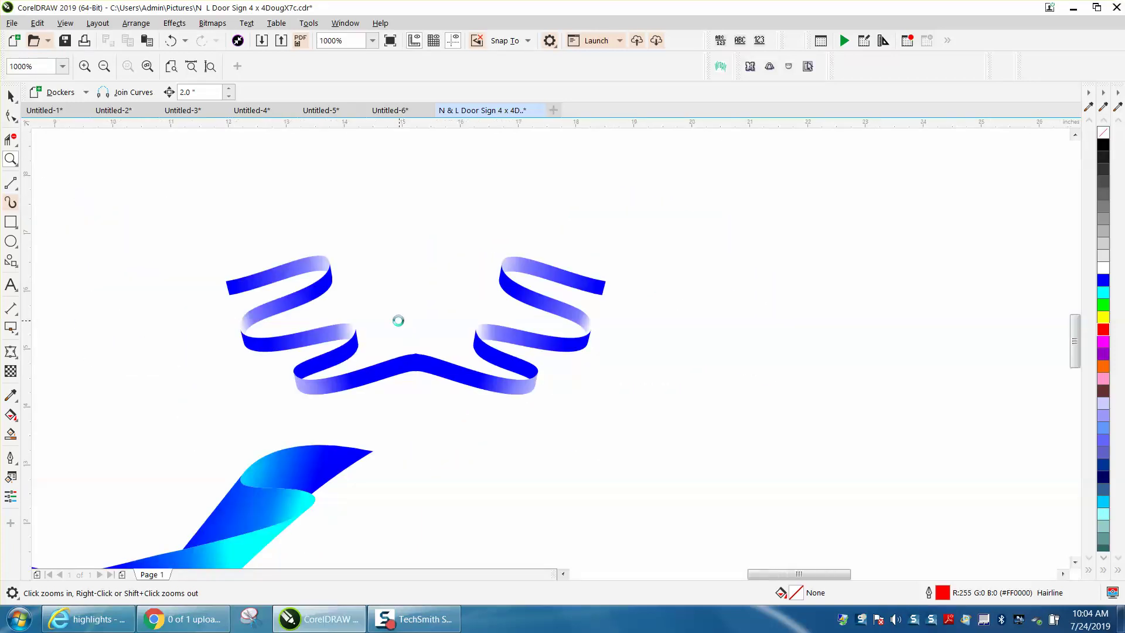
{"action": "right_click", "coordinate": [409, 320]}
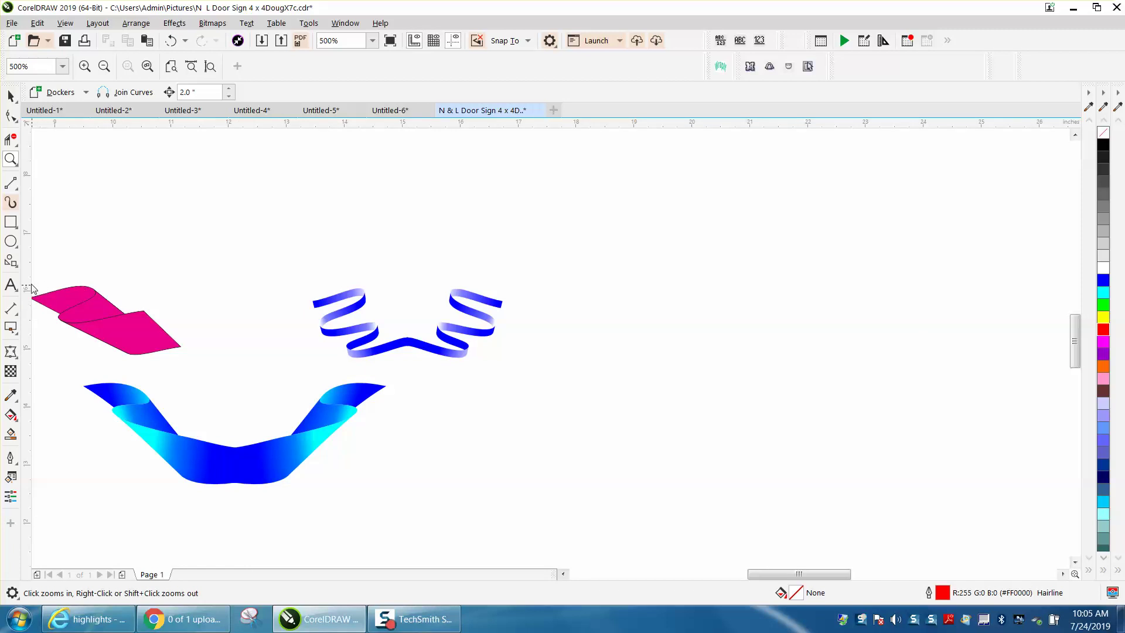
{"action": "left_click", "coordinate": [12, 261]}
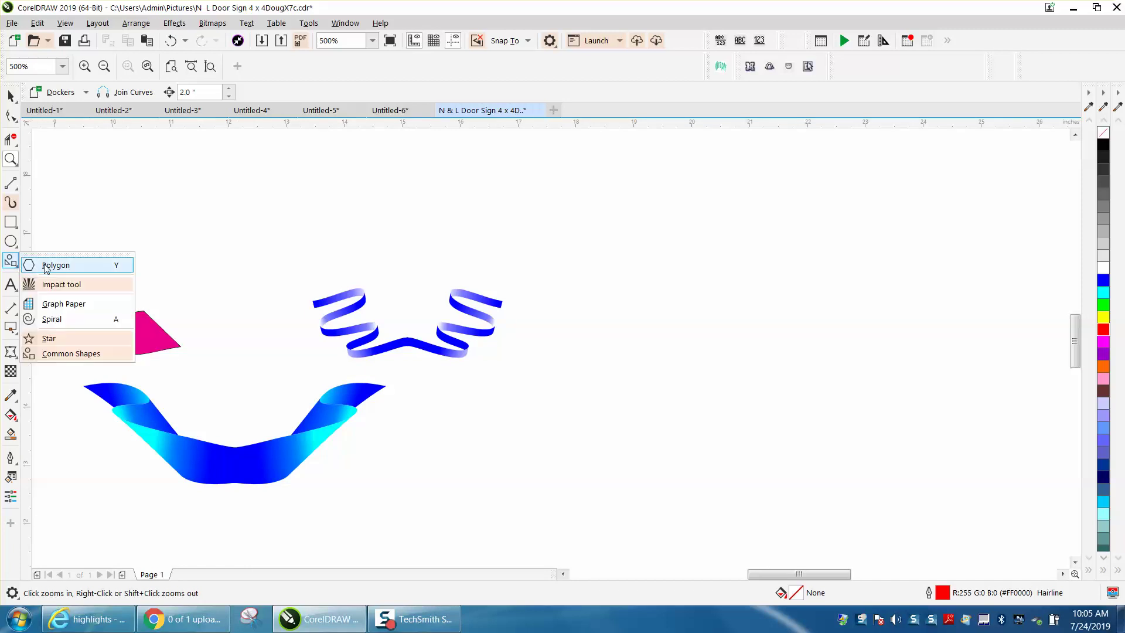
Step: Draw a banner Common Shape, about 3.96 by 0.72 inches, right of the ribbons and zoom in on it
{"action": "left_click", "coordinate": [62, 354]}
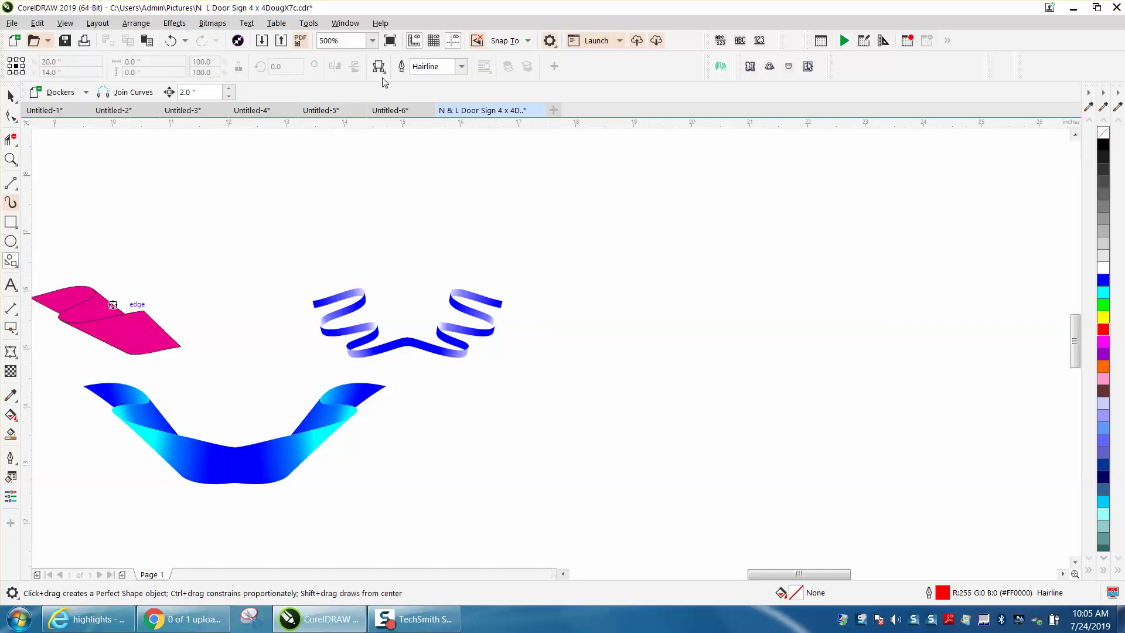
{"action": "left_click", "coordinate": [385, 74]}
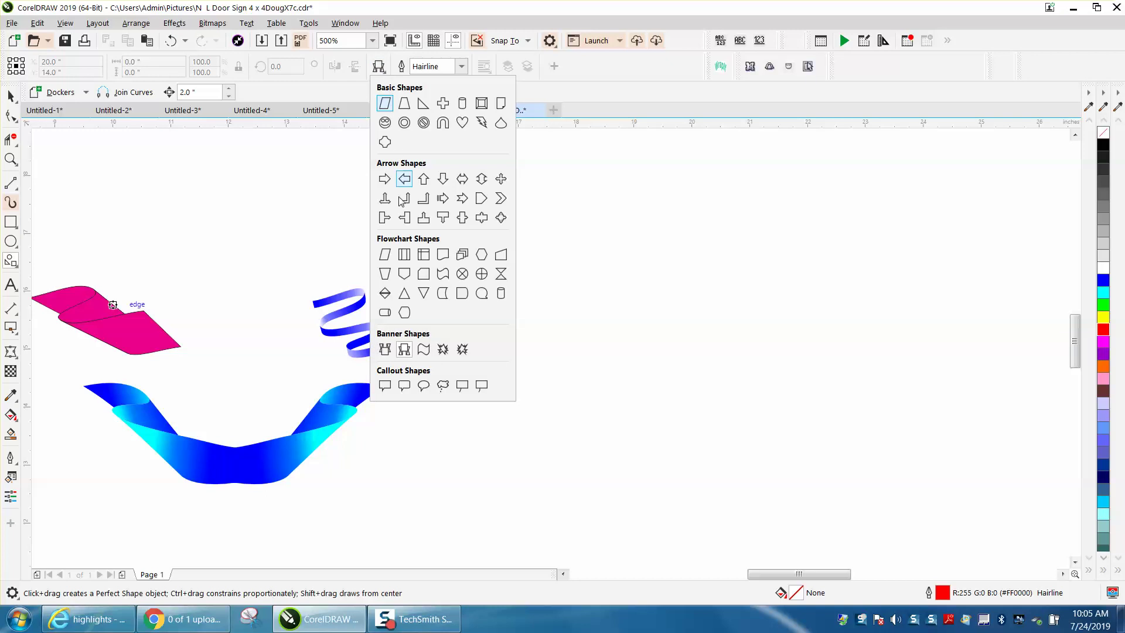
{"action": "left_click", "coordinate": [385, 350]}
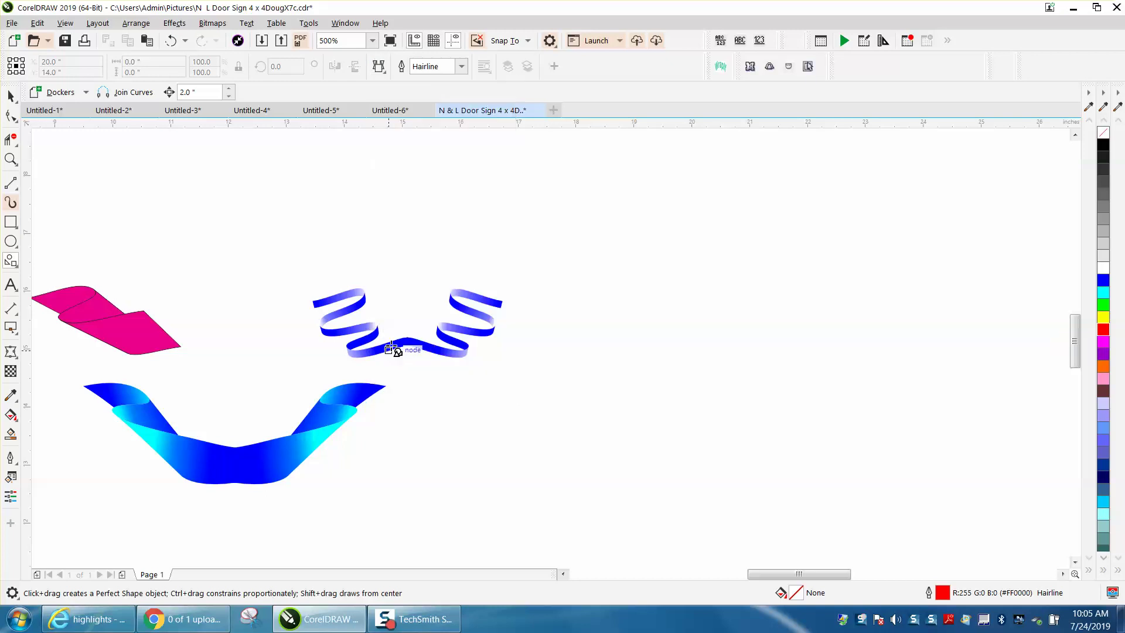
{"action": "left_click_drag", "start_coordinate": [605, 296], "coordinate": [836, 337]}
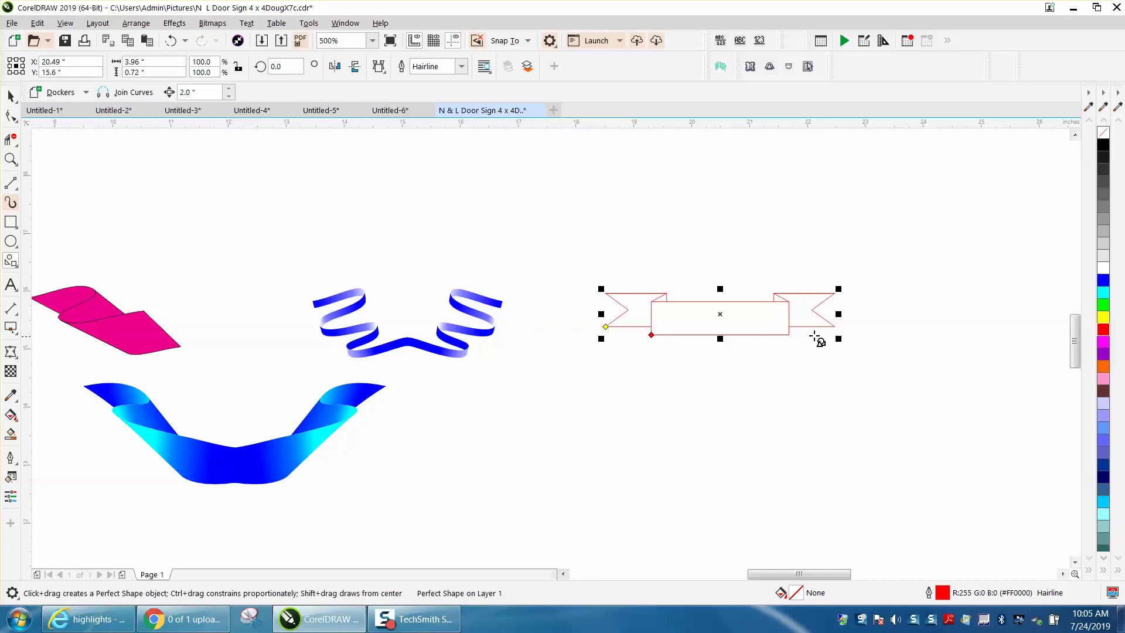
{"action": "left_click", "coordinate": [11, 96]}
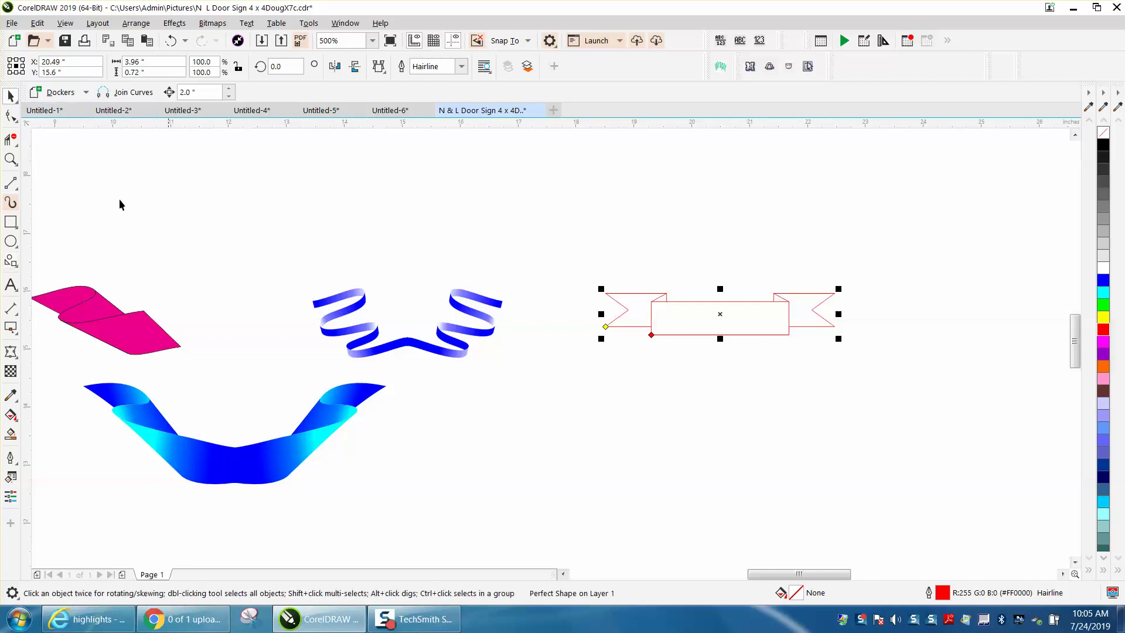
{"action": "left_click", "coordinate": [11, 158]}
{"action": "left_click_drag", "start_coordinate": [750, 349], "coordinate": [969, 395]}
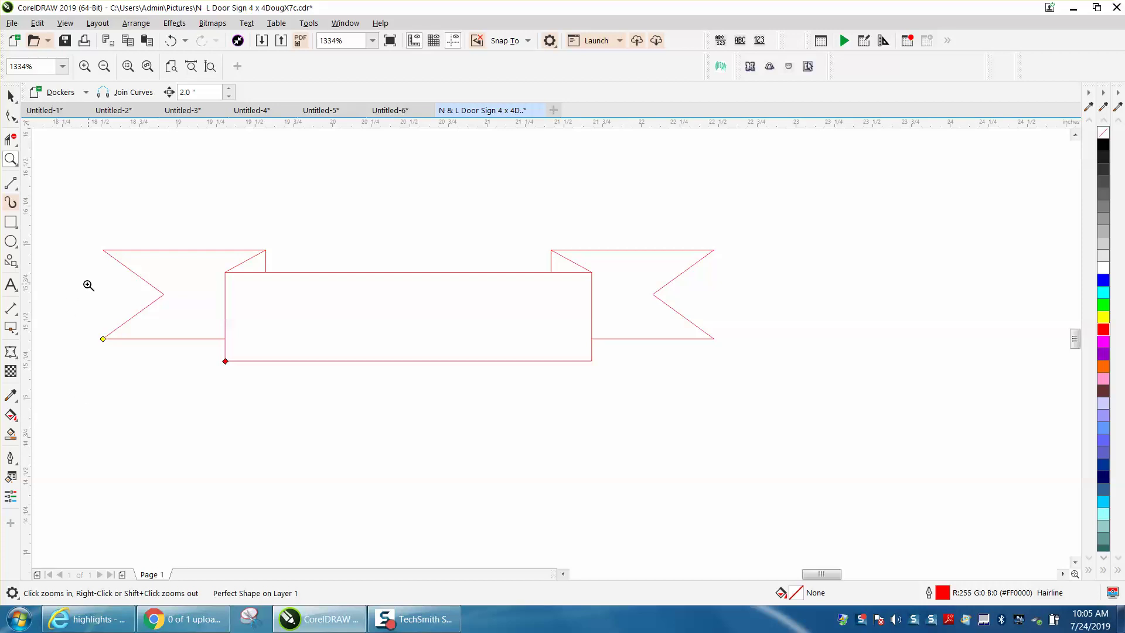
Step: Smart Fill the left tail, right tail and centre panel blue, nudging each new piece down below the banner
{"action": "left_click", "coordinate": [10, 436]}
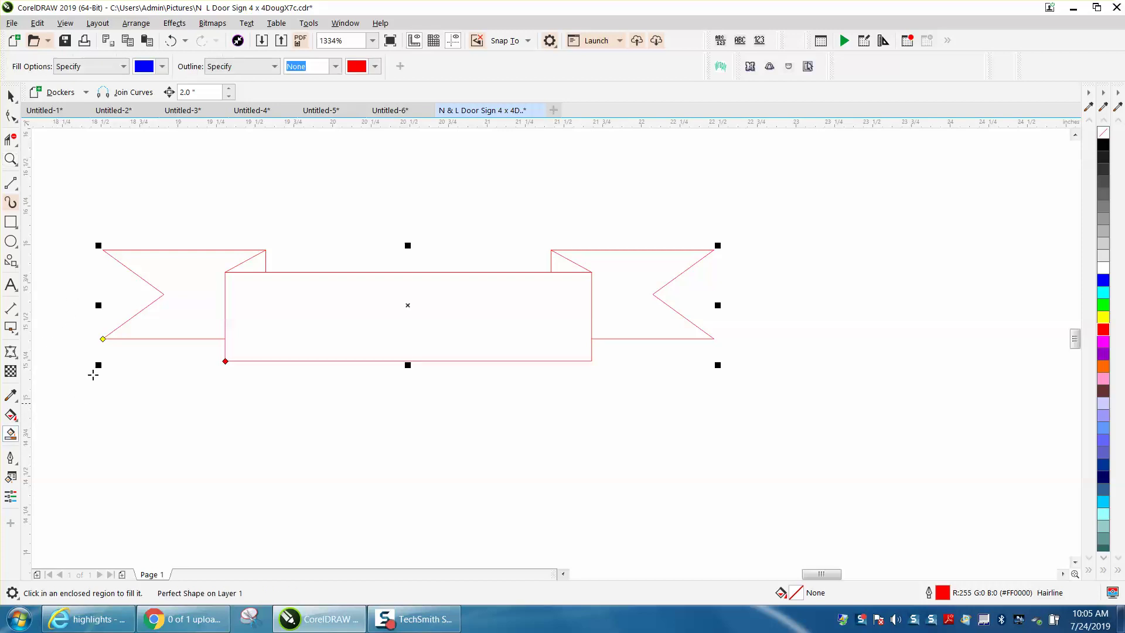
{"action": "left_click", "coordinate": [179, 302]}
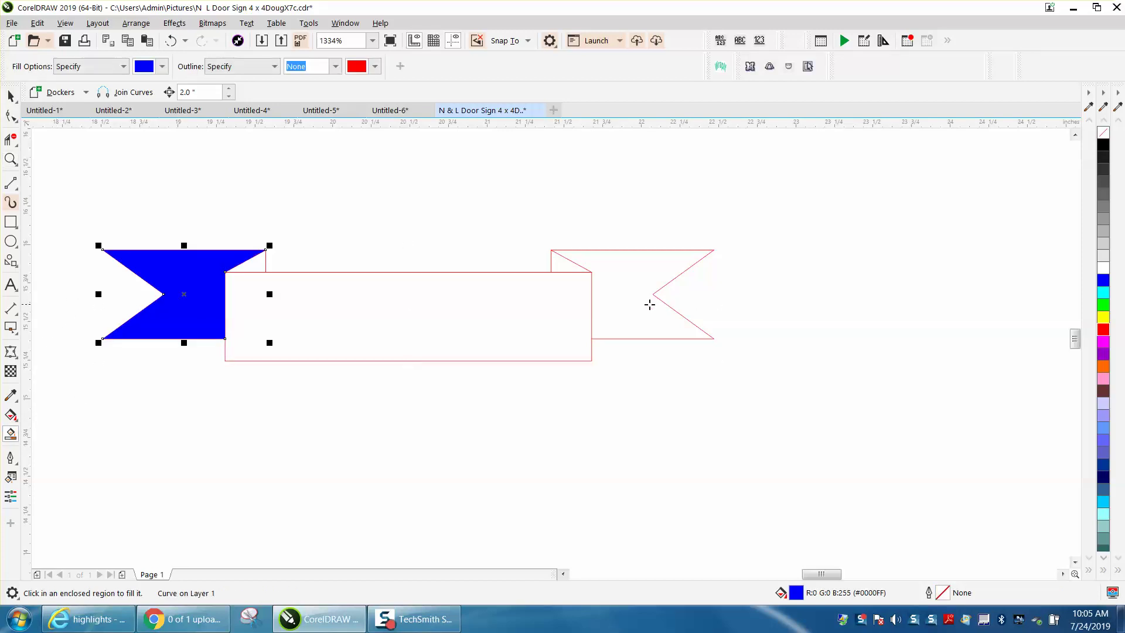
{"action": "key", "text": "Down"}
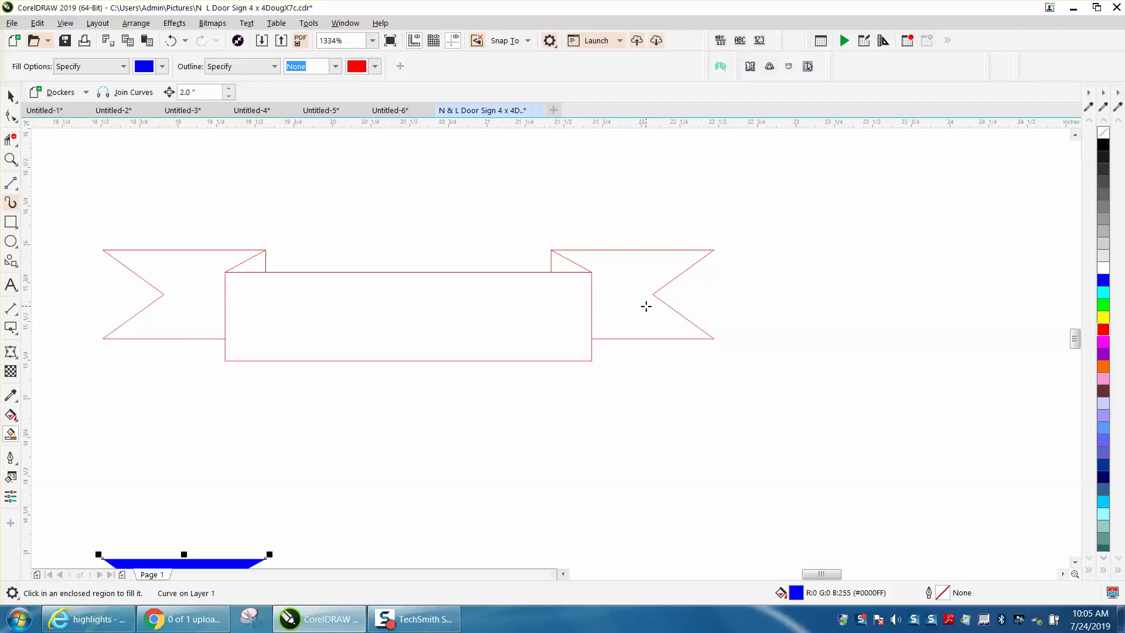
{"action": "left_click", "coordinate": [645, 308]}
{"action": "key", "text": "Down"}
{"action": "left_click", "coordinate": [532, 319]}
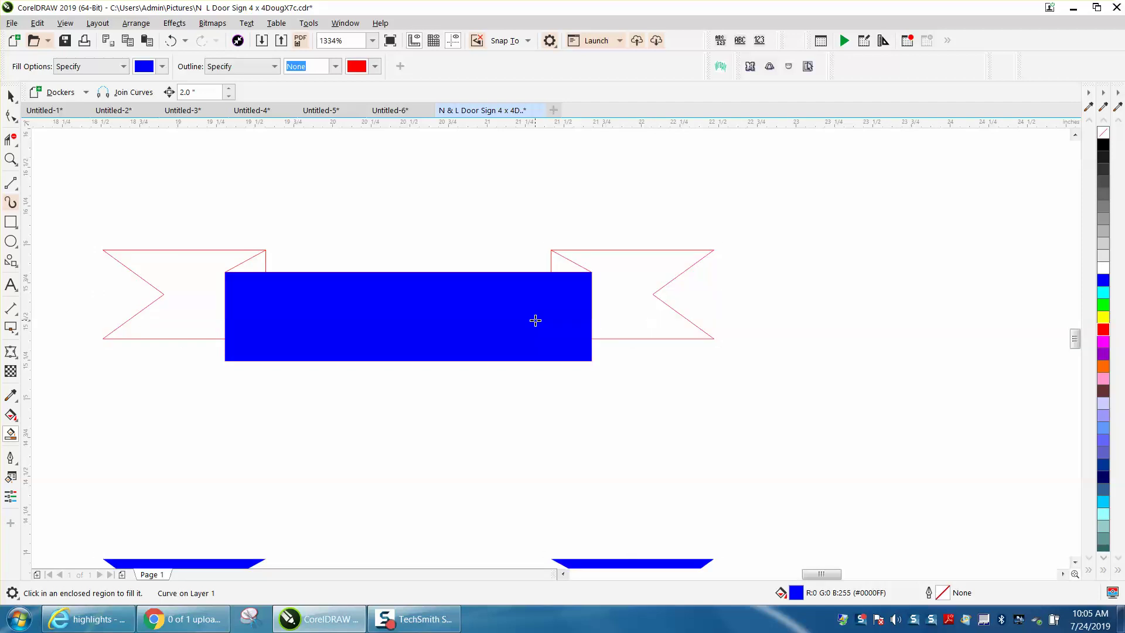
{"action": "key", "text": "Down"}
{"action": "scroll", "coordinate": [526, 332], "scroll_direction": "down", "scroll_amount": 4}
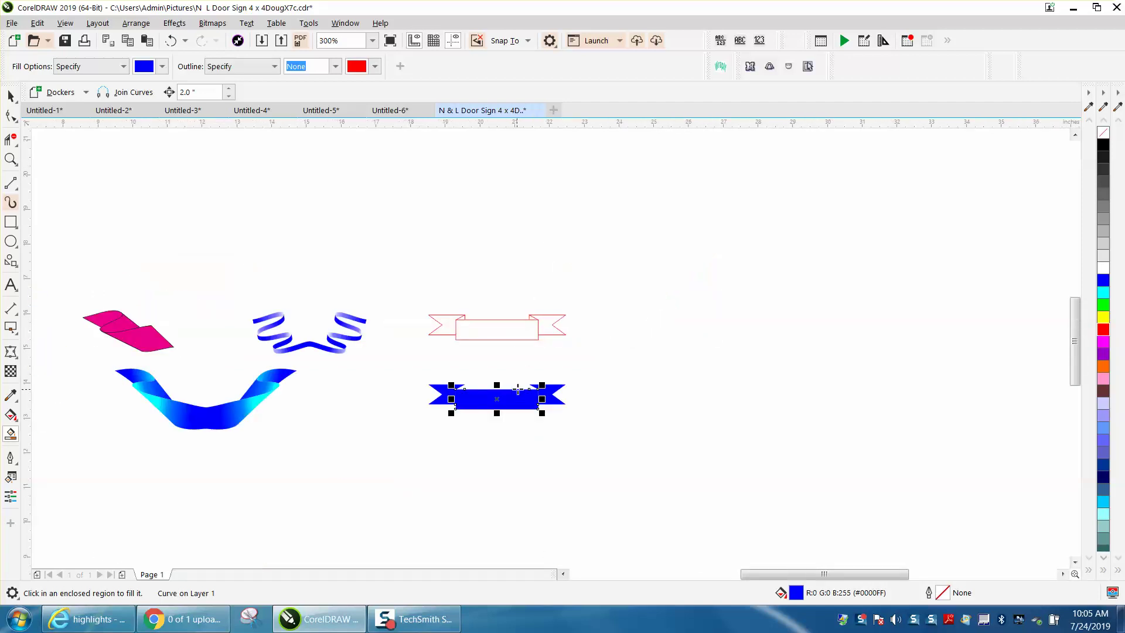
{"action": "key", "text": "Down"}
{"action": "left_click", "coordinate": [16, 162]}
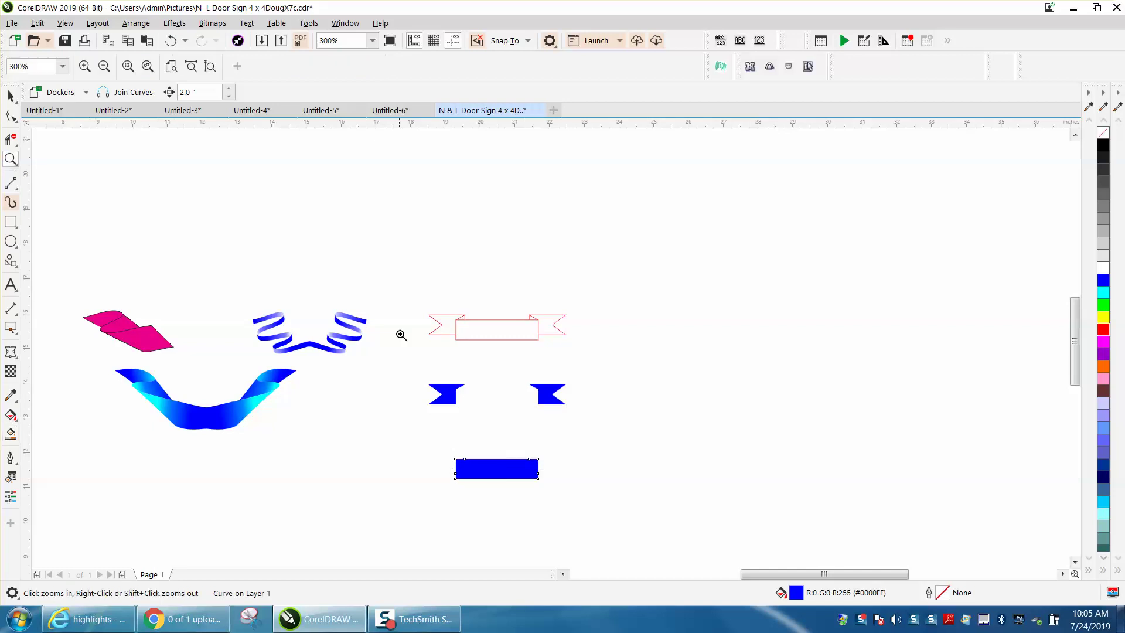
{"action": "left_click_drag", "start_coordinate": [413, 359], "coordinate": [695, 507]}
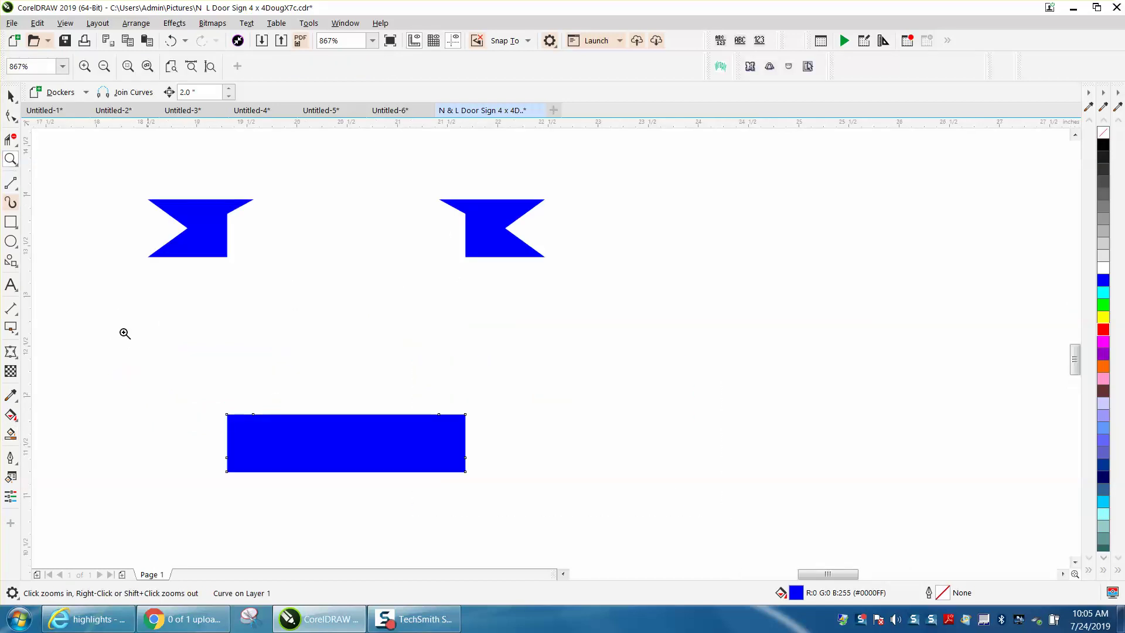
Step: Undo a stray gradient on the blue rectangle and select the blue left tail
{"action": "left_click", "coordinate": [11, 416]}
{"action": "left_click_drag", "start_coordinate": [173, 251], "coordinate": [134, 199]}
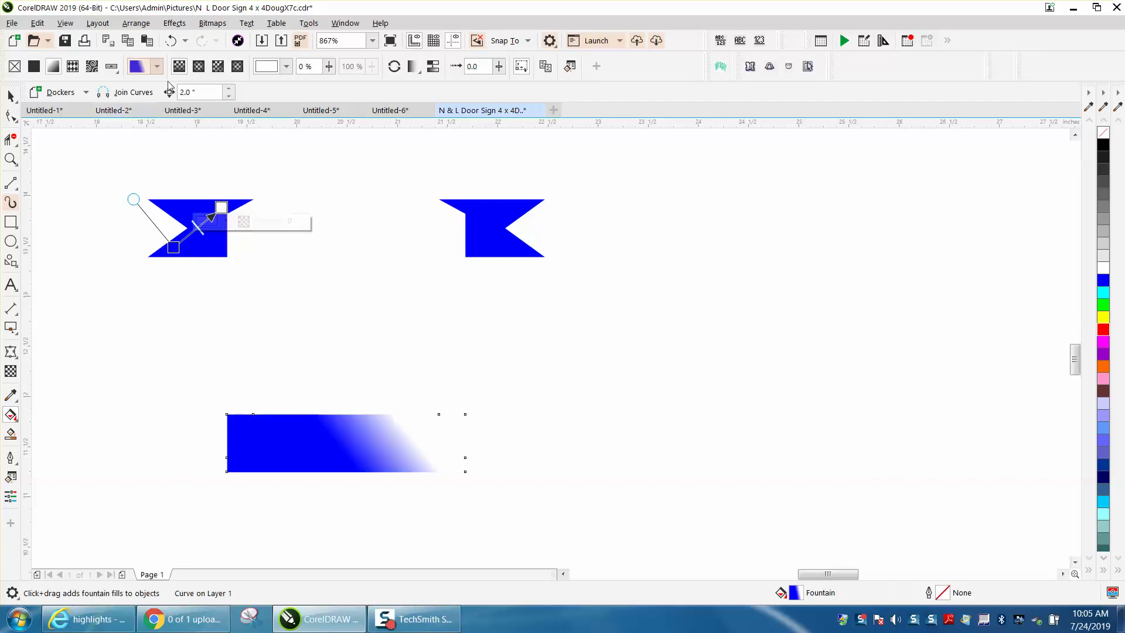
{"action": "left_click", "coordinate": [171, 40]}
{"action": "key", "text": "space"}
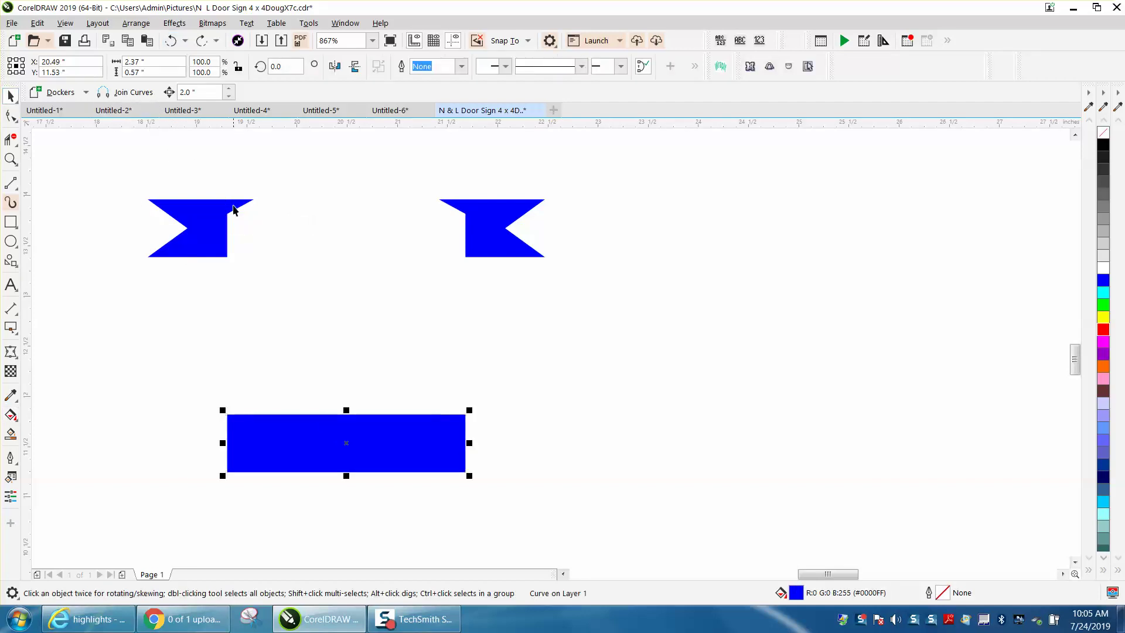
{"action": "left_click", "coordinate": [224, 220]}
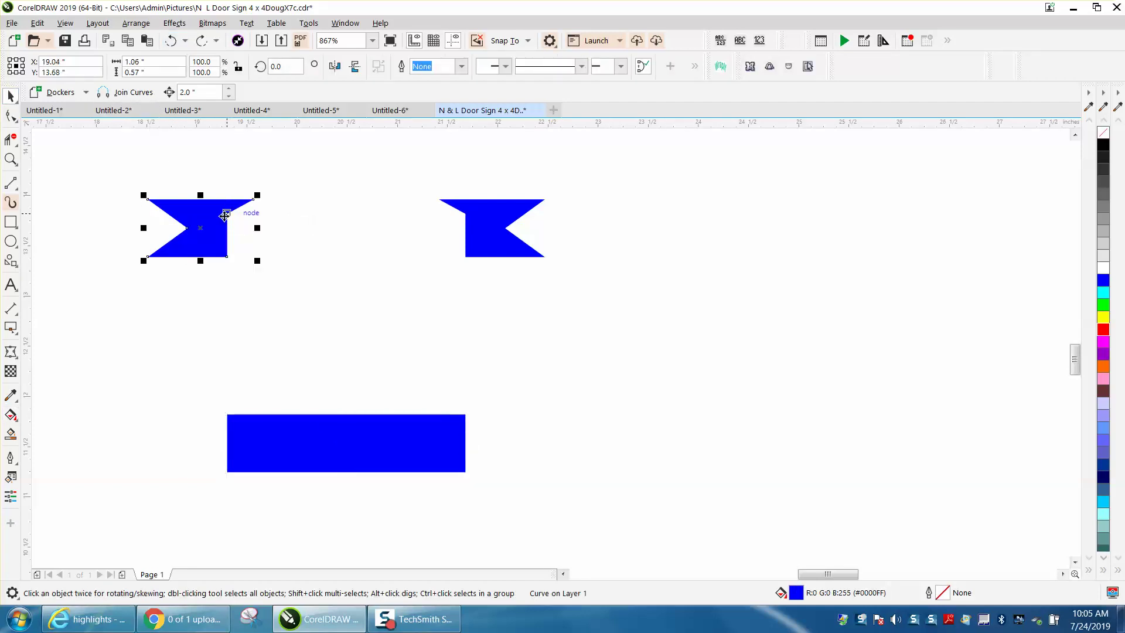
Step: Give the left tail a diagonal blue-to-cyan gradient and adjust its angle and end position
{"action": "left_click", "coordinate": [11, 416]}
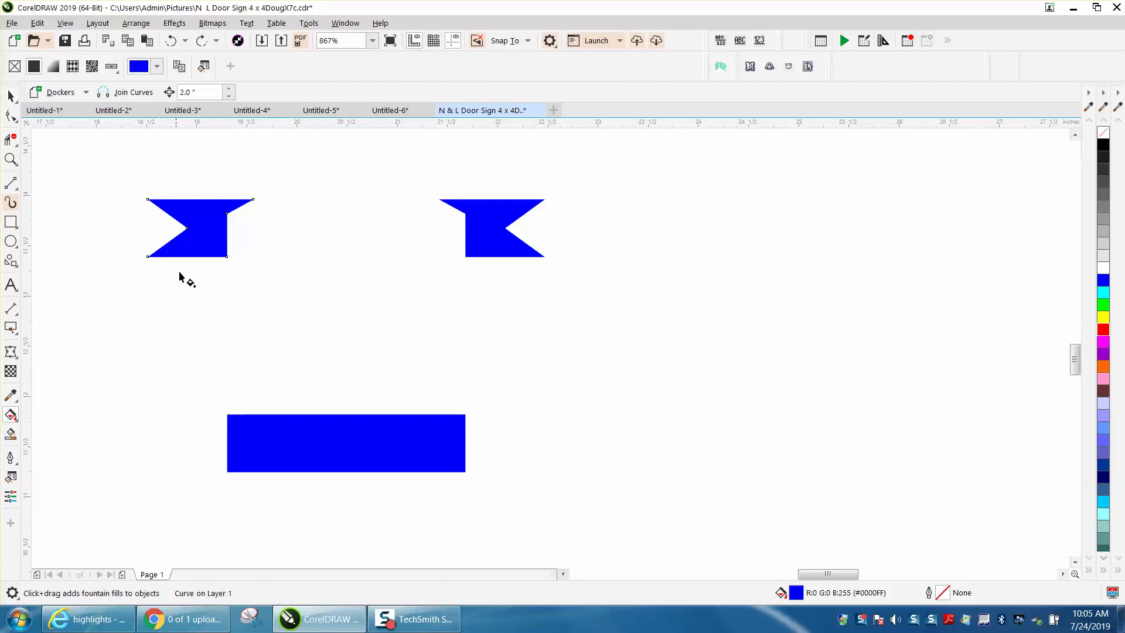
{"action": "left_click_drag", "start_coordinate": [180, 248], "coordinate": [221, 211]}
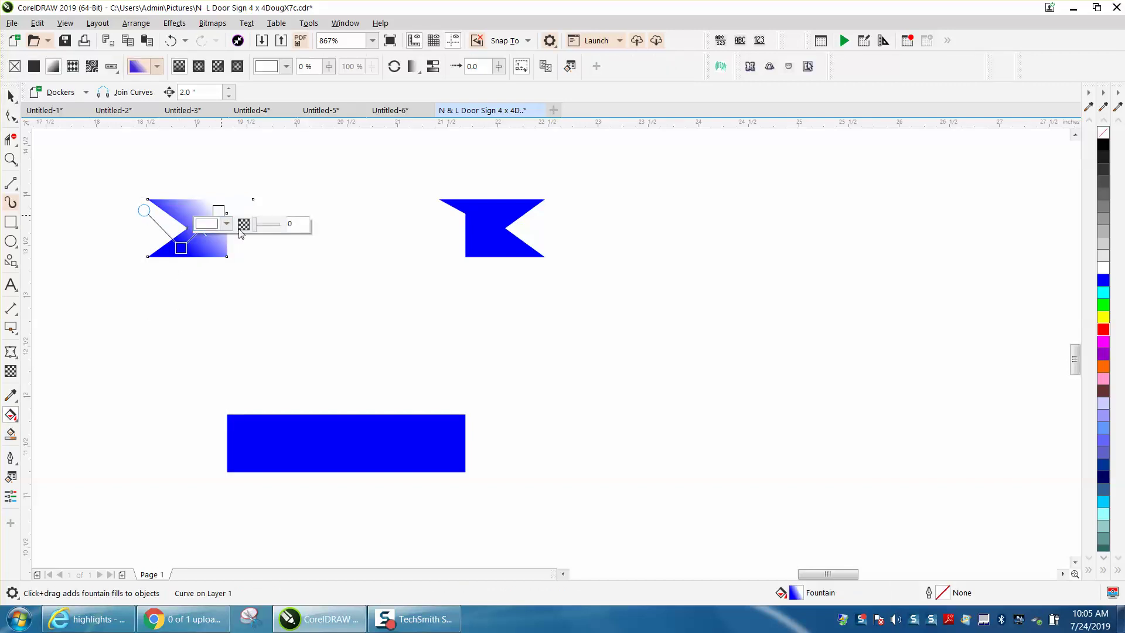
{"action": "left_click", "coordinate": [227, 226]}
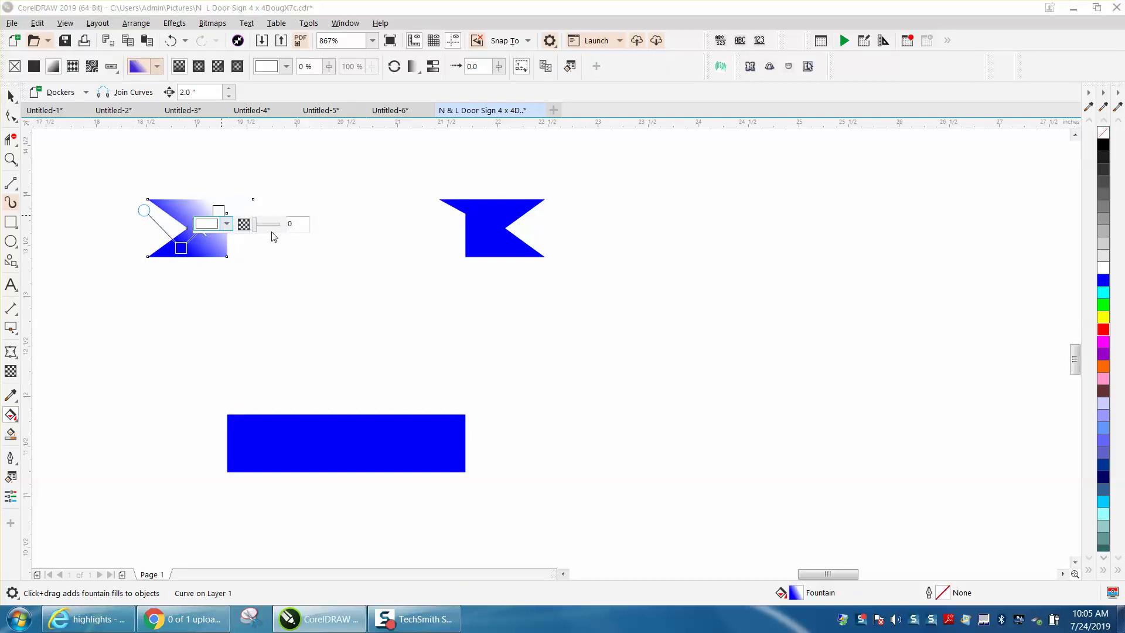
{"action": "left_click_drag", "start_coordinate": [271, 228], "coordinate": [278, 226]}
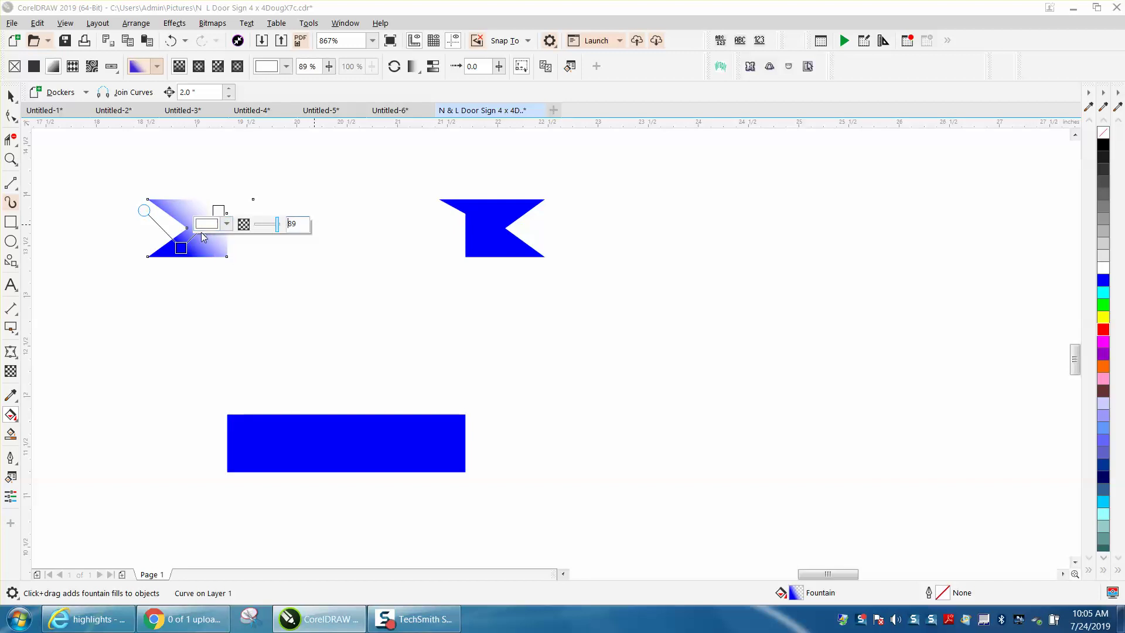
{"action": "left_click", "coordinate": [226, 226]}
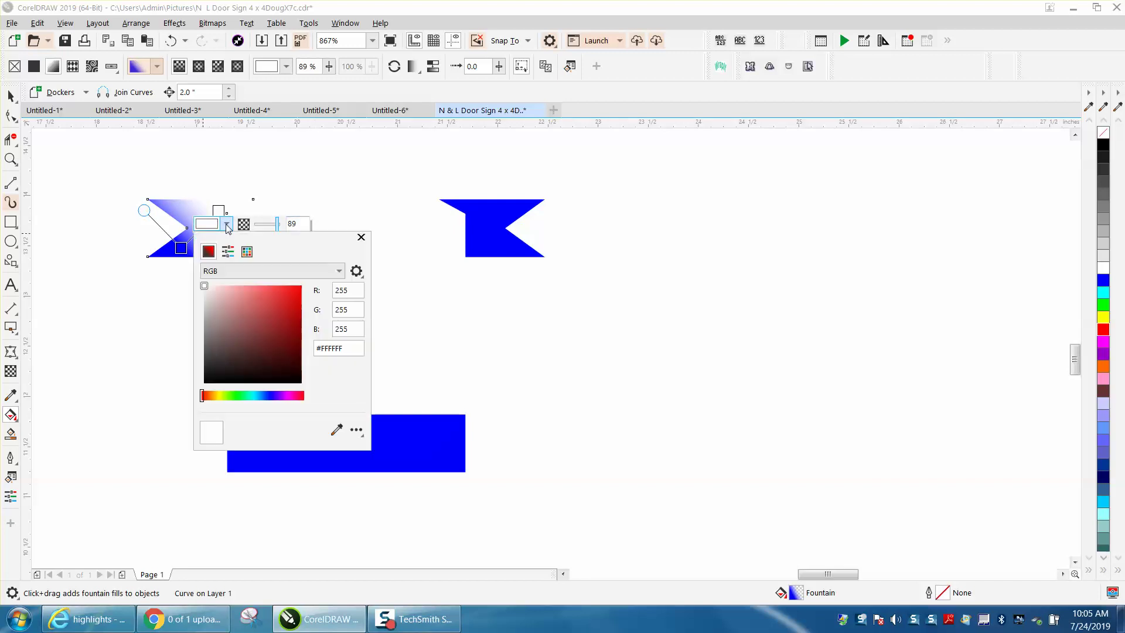
{"action": "left_click", "coordinate": [337, 432]}
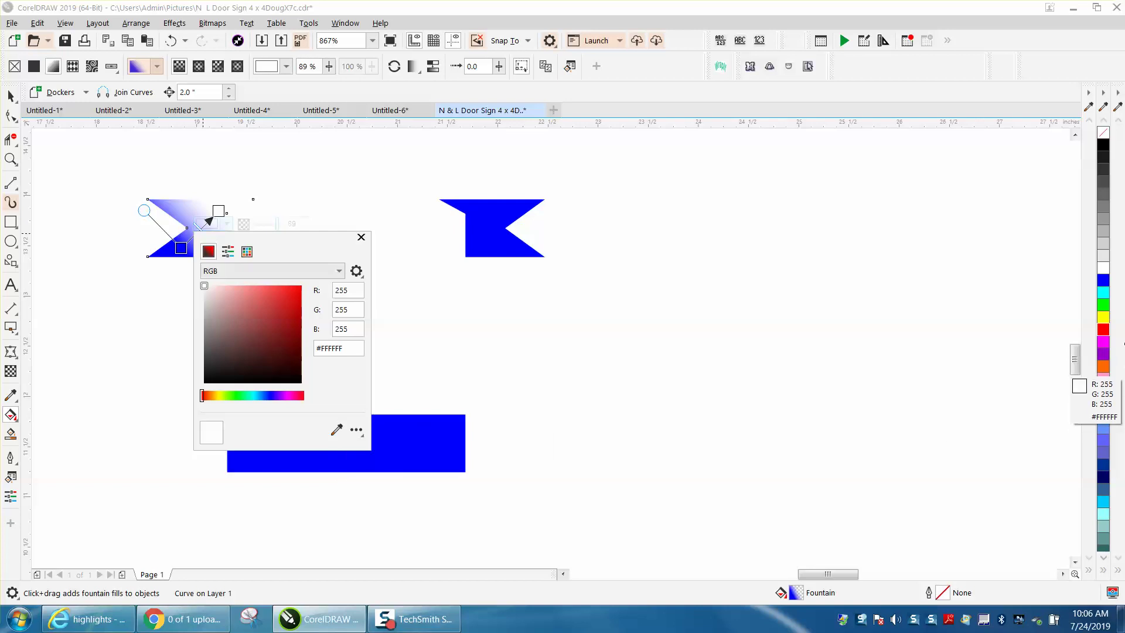
{"action": "left_click", "coordinate": [1102, 291]}
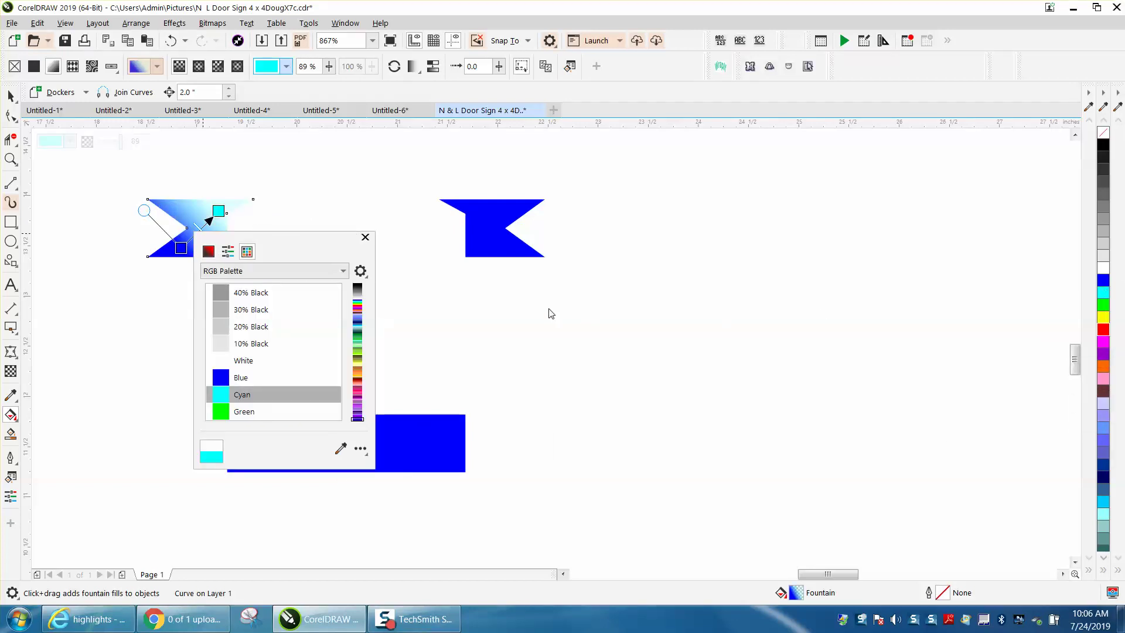
{"action": "left_click", "coordinate": [364, 245]}
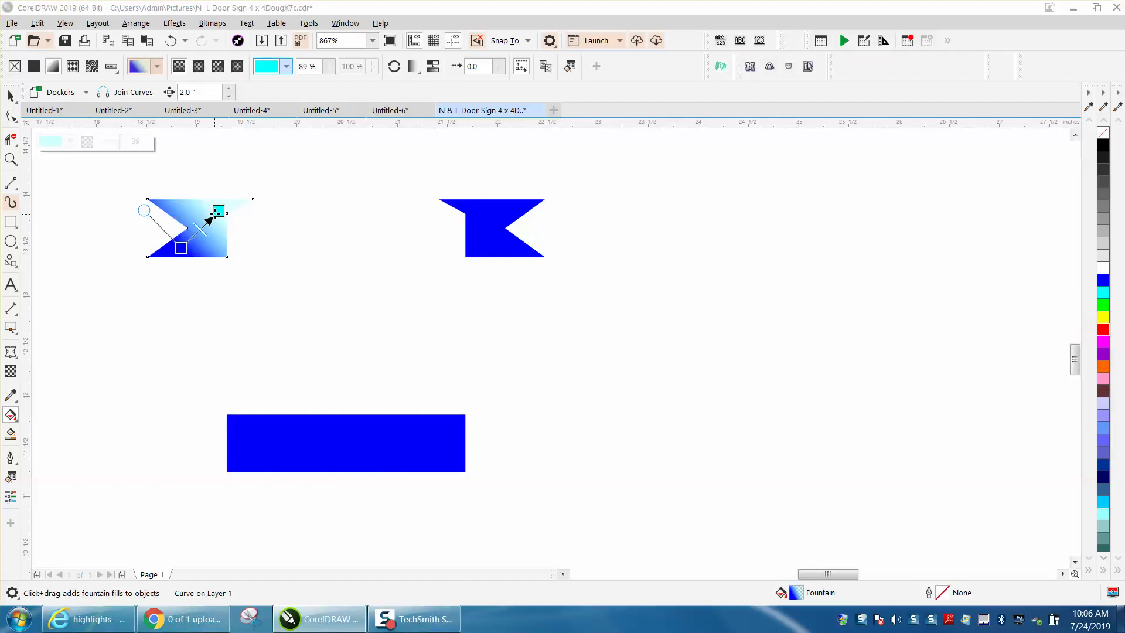
{"action": "left_click_drag", "start_coordinate": [218, 211], "coordinate": [251, 193]}
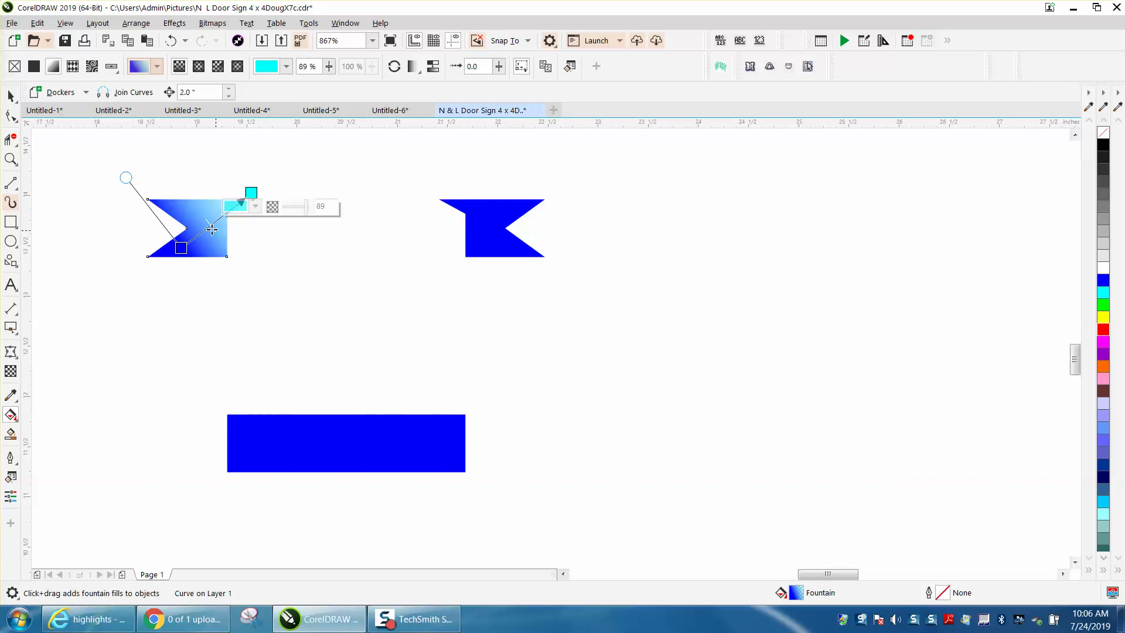
{"action": "left_click", "coordinate": [11, 96]}
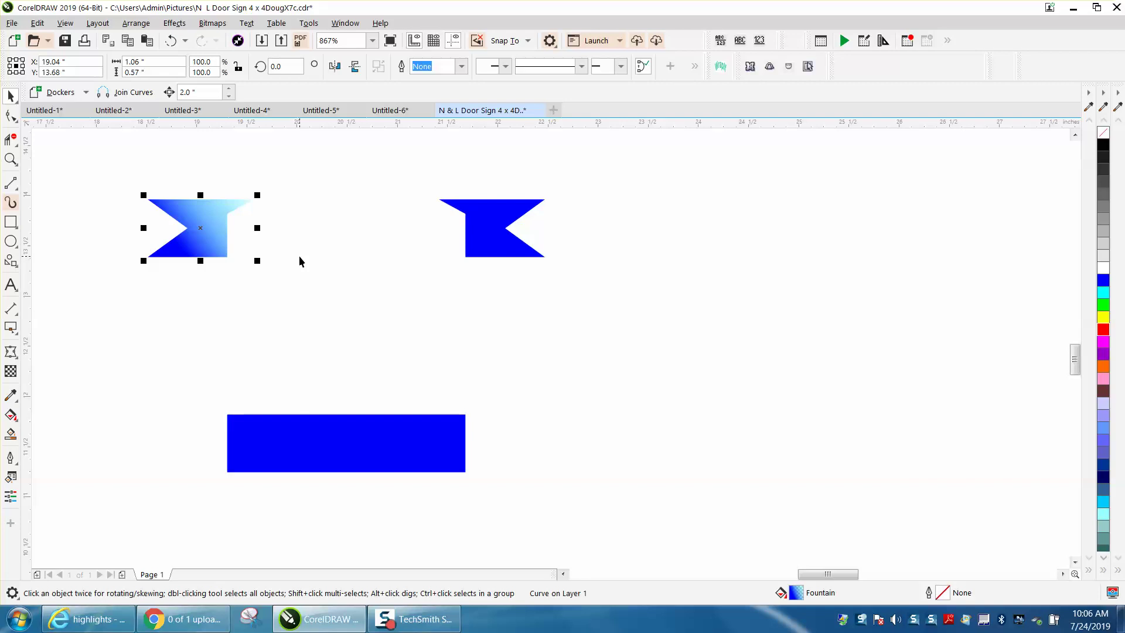
Step: Mirror the gradient tail horizontally and move it to the banner's right end
{"action": "left_click", "coordinate": [299, 257]}
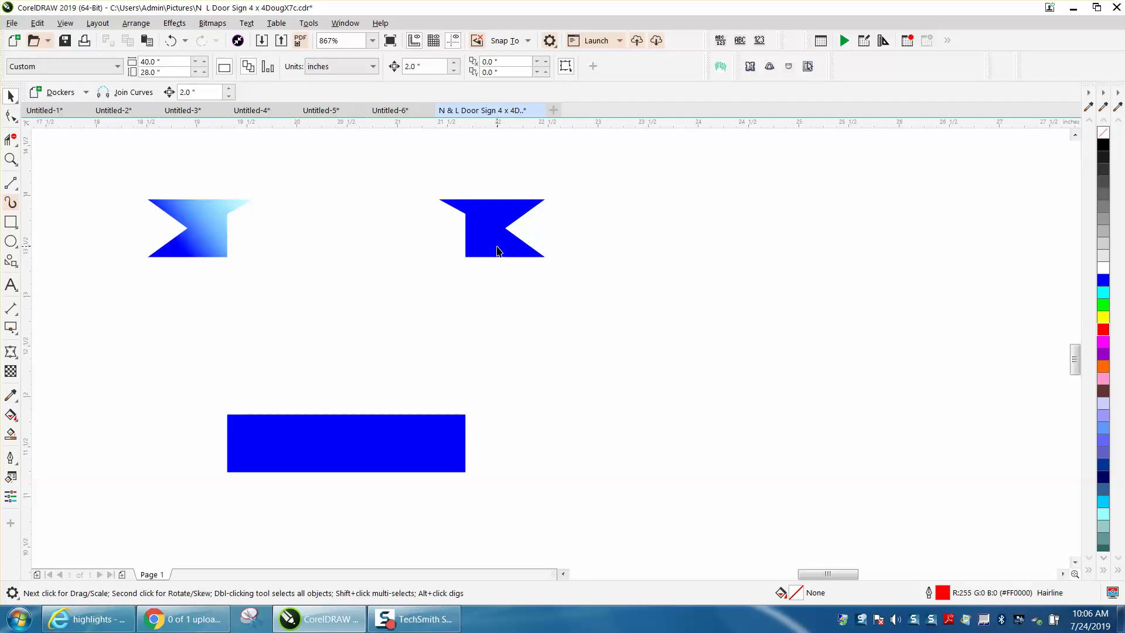
{"action": "left_click", "coordinate": [210, 240]}
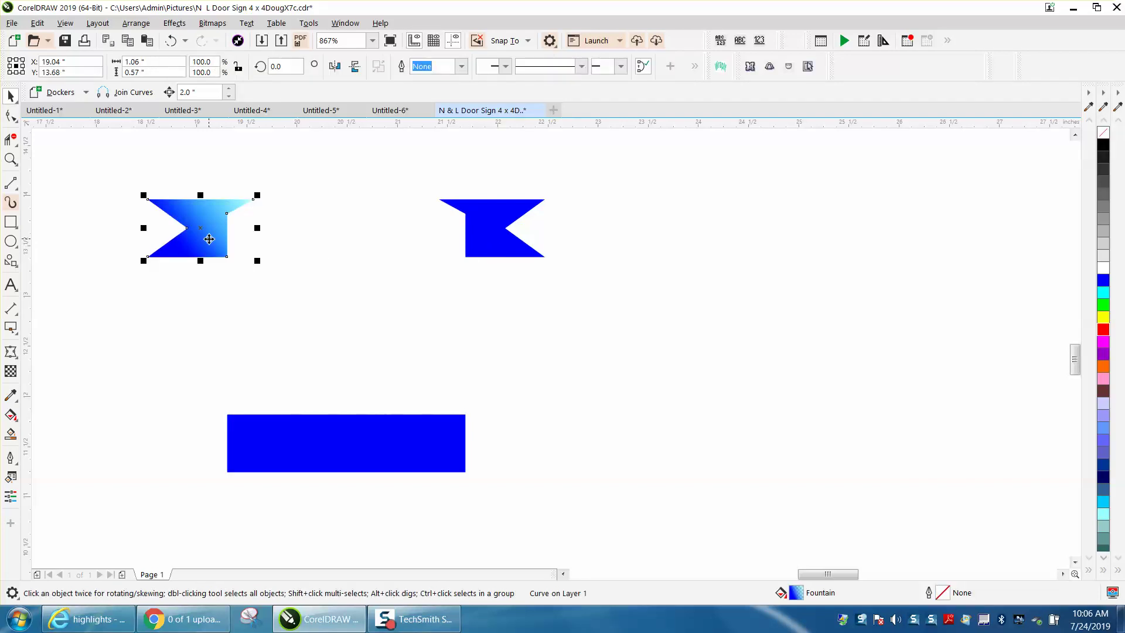
{"action": "left_click", "coordinate": [335, 66]}
{"action": "left_click_drag", "start_coordinate": [213, 226], "coordinate": [492, 227]}
Step: Nudge the other tail and the blue rectangle up onto the banner, and delete the solid blue flag
{"action": "scroll", "coordinate": [590, 251], "scroll_direction": "down", "scroll_amount": 3}
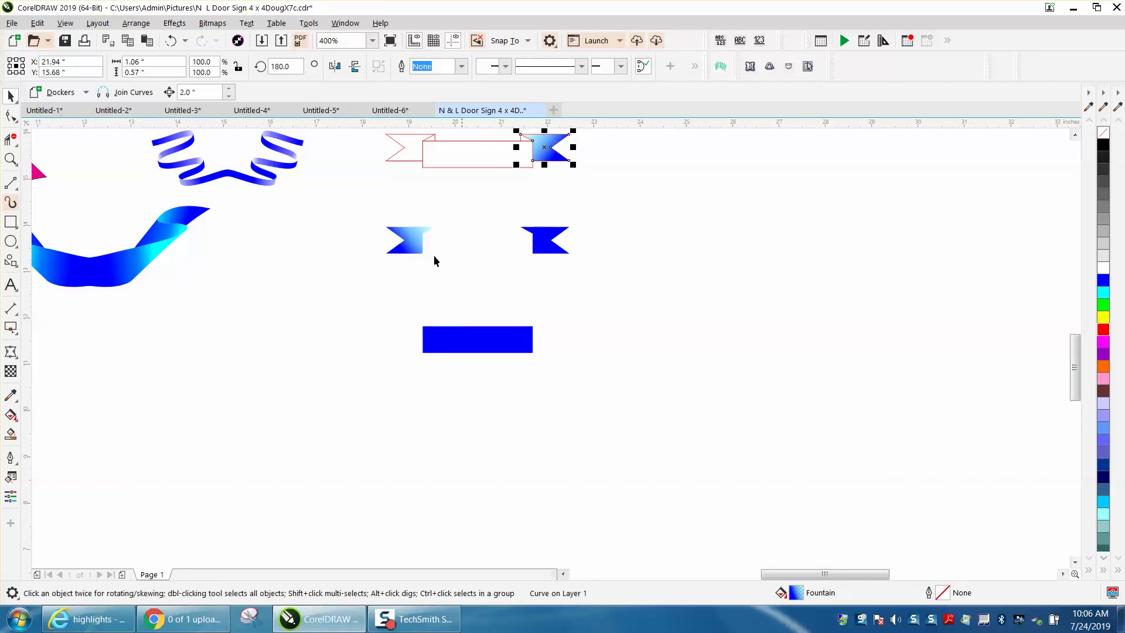
{"action": "left_click", "coordinate": [410, 250]}
{"action": "key", "text": "Up"}
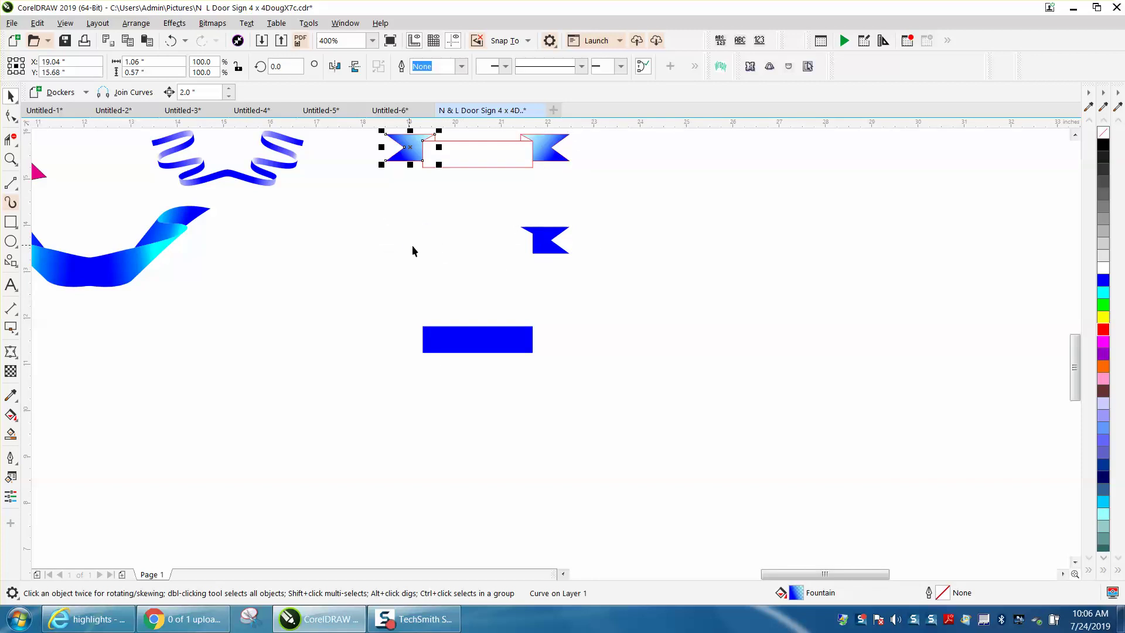
{"action": "left_click", "coordinate": [544, 249]}
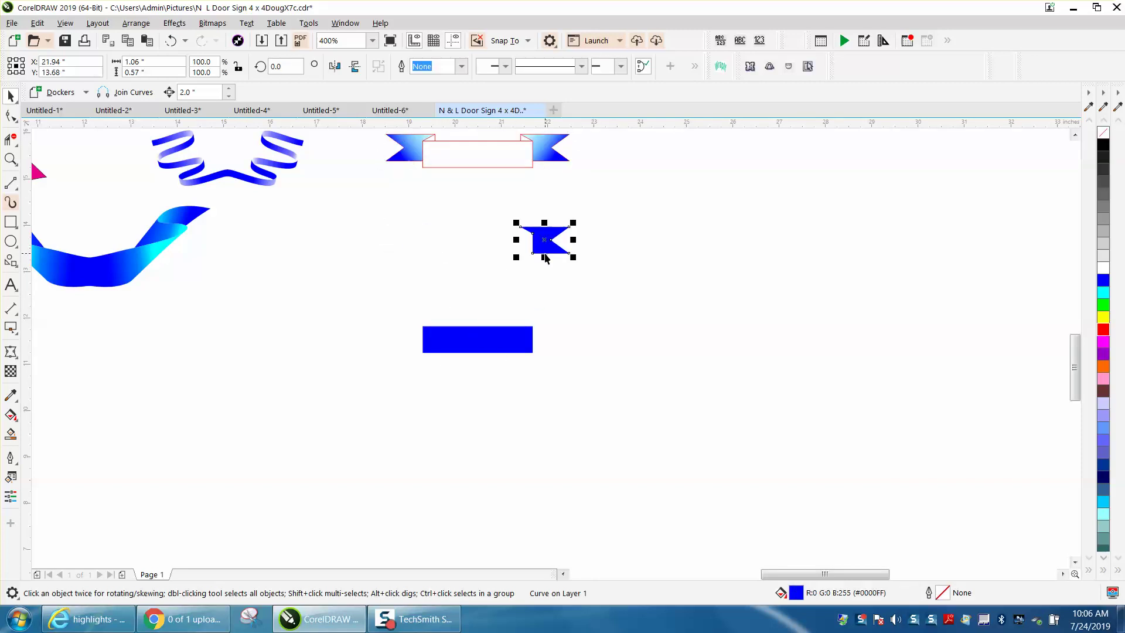
{"action": "key", "text": "Delete"}
{"action": "left_click", "coordinate": [494, 341]}
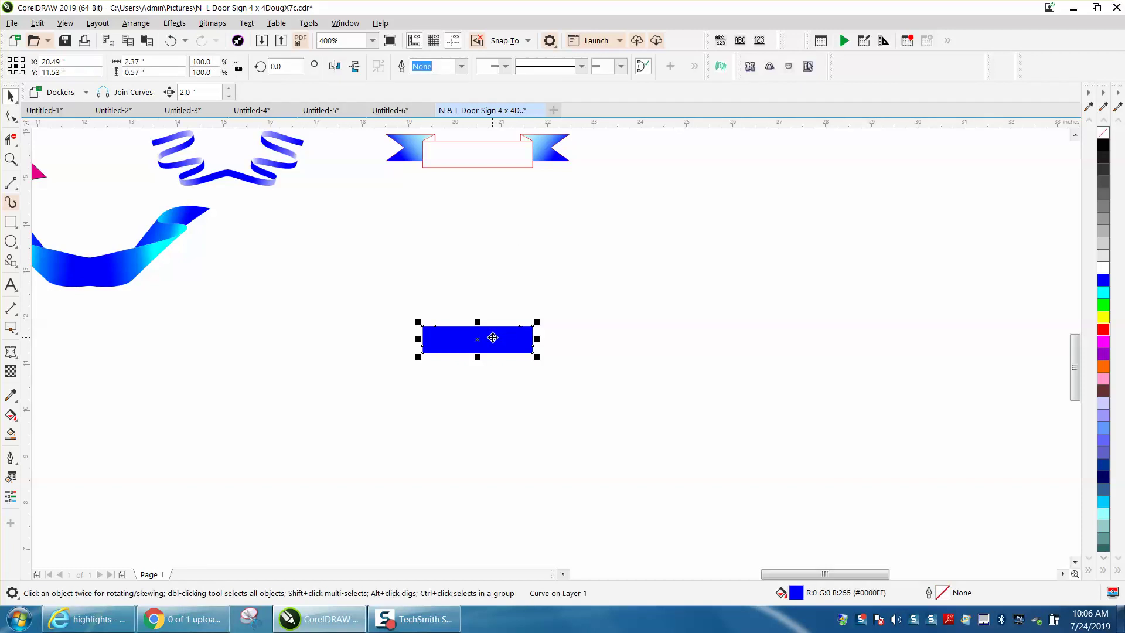
{"action": "key", "text": "Up"}
{"action": "key", "text": "Up"}
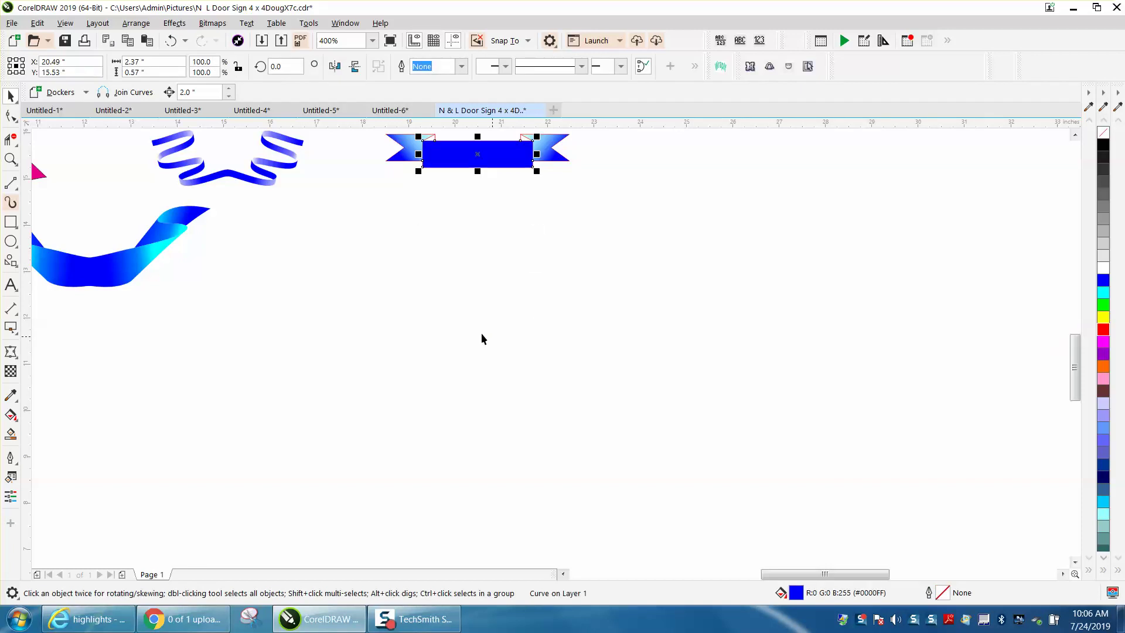
{"action": "left_click", "coordinate": [11, 159]}
{"action": "left_click_drag", "start_coordinate": [382, 133], "coordinate": [613, 198]}
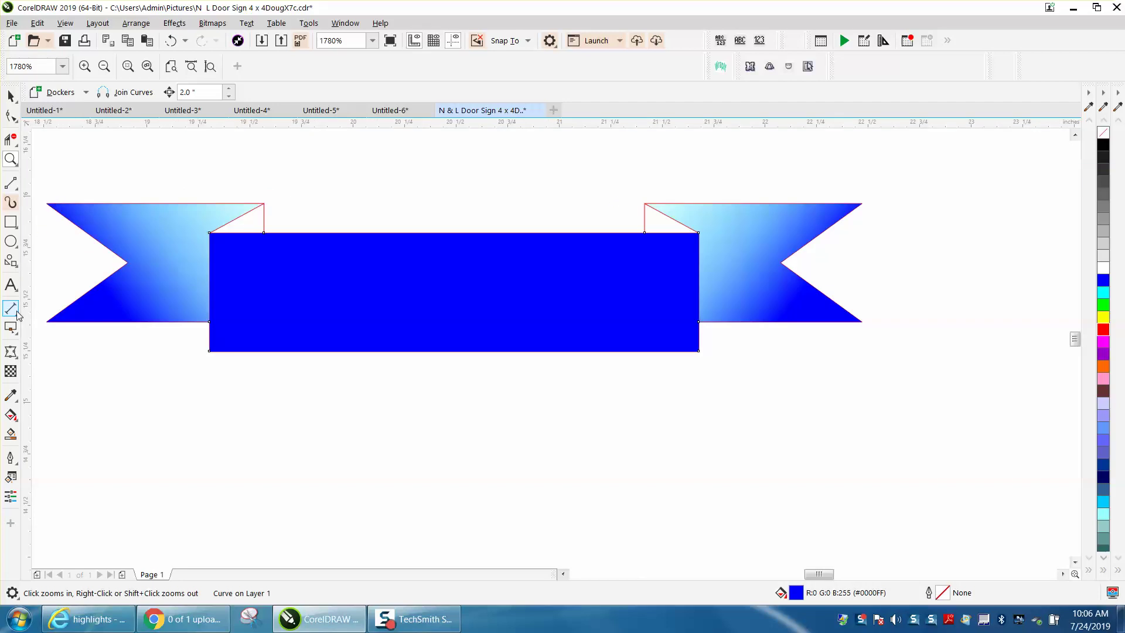
Step: Fill the left and right fold triangles beside the centre panel solid blue
{"action": "left_click", "coordinate": [11, 434]}
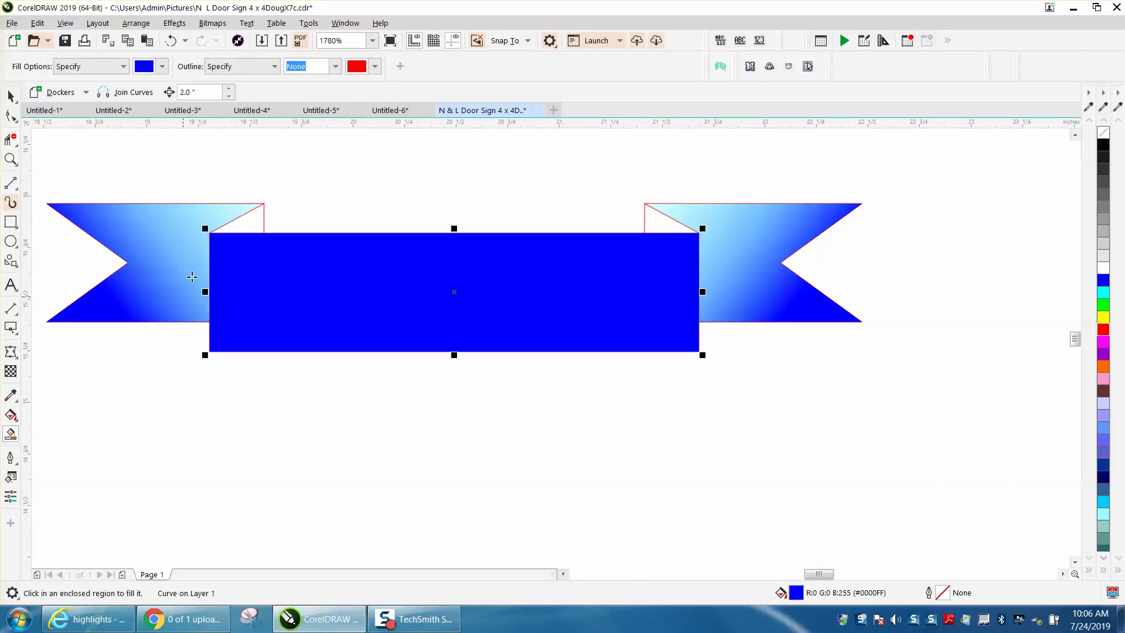
{"action": "left_click", "coordinate": [243, 223]}
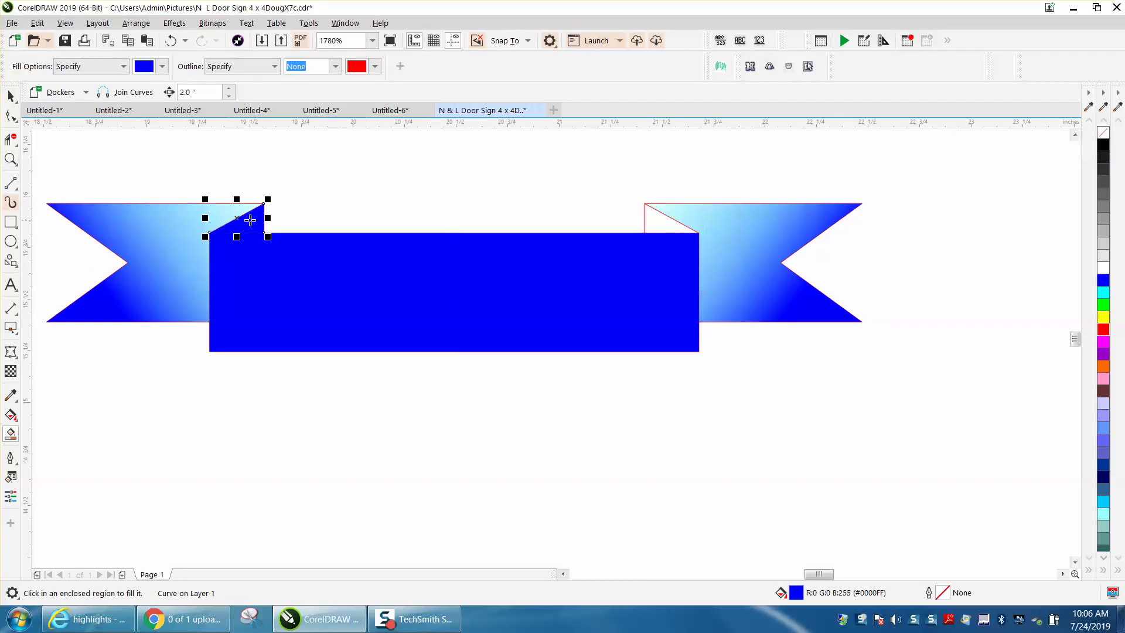
{"action": "left_click", "coordinate": [666, 222]}
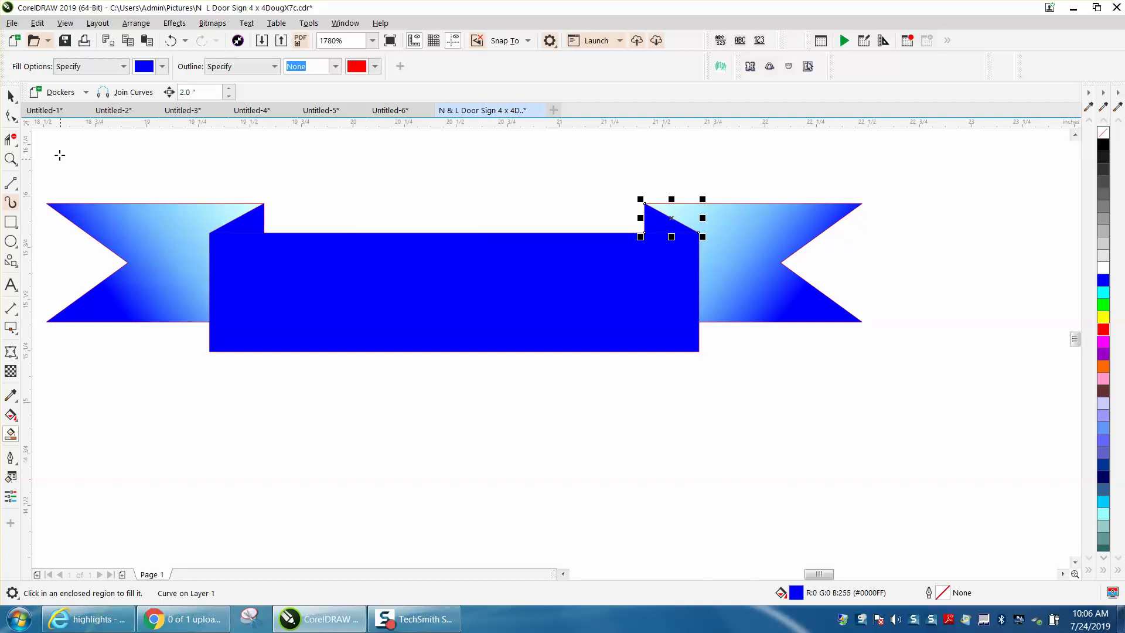
{"action": "left_click", "coordinate": [11, 95]}
{"action": "left_click", "coordinate": [457, 179]}
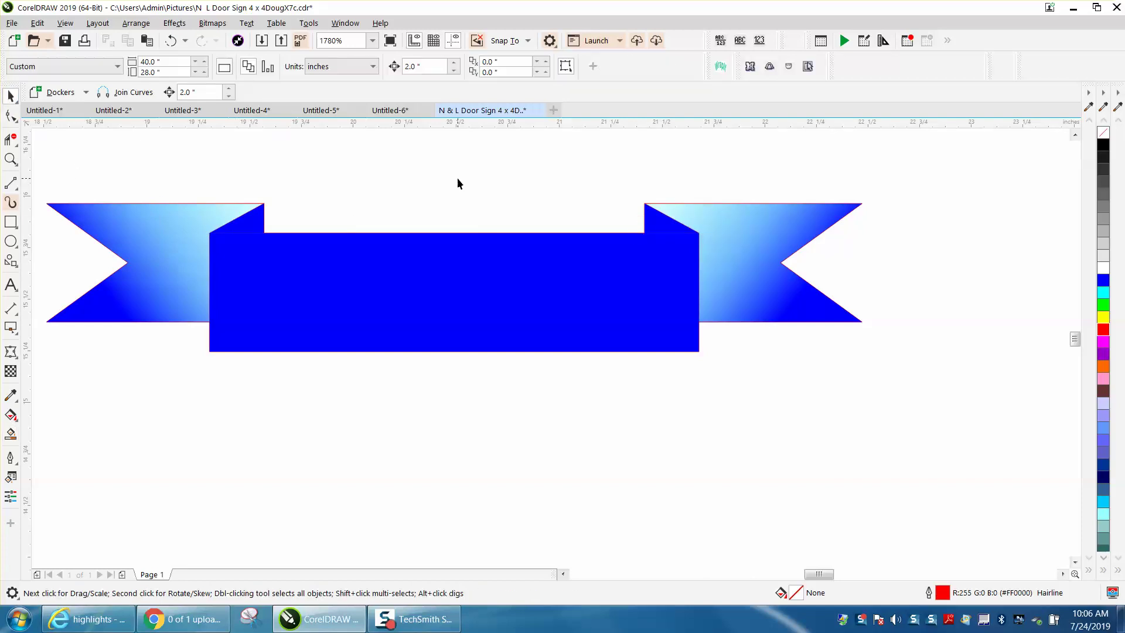
{"action": "left_click", "coordinate": [155, 241]}
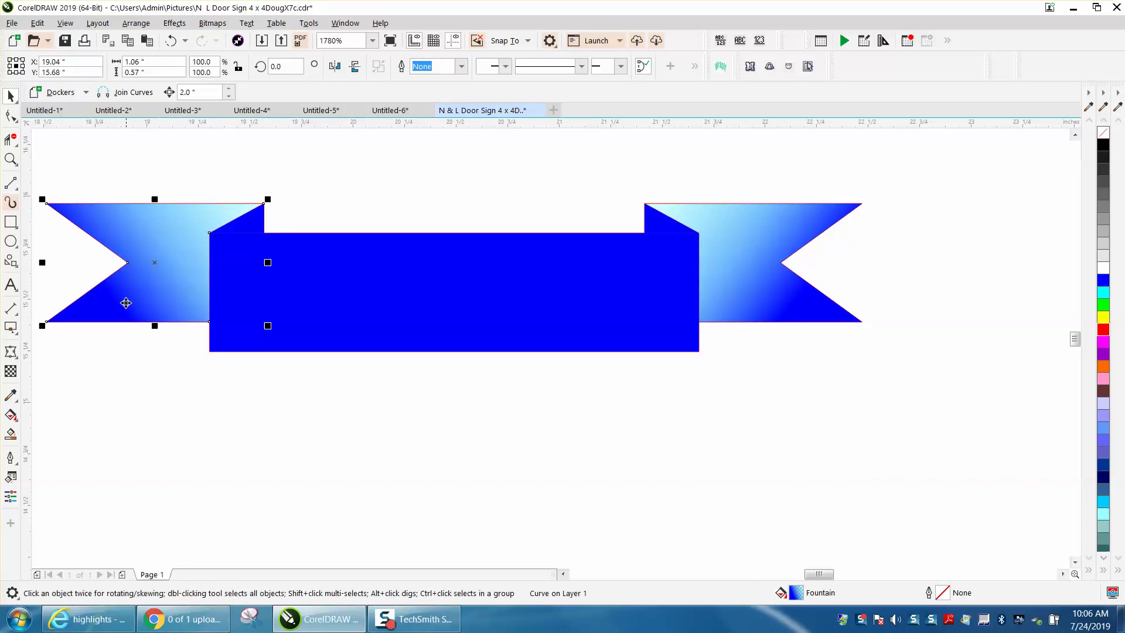
Step: Move the gradient tail down and Smart Fill the empty left tail region as a new blue shape below the banner
{"action": "key", "text": "Down"}
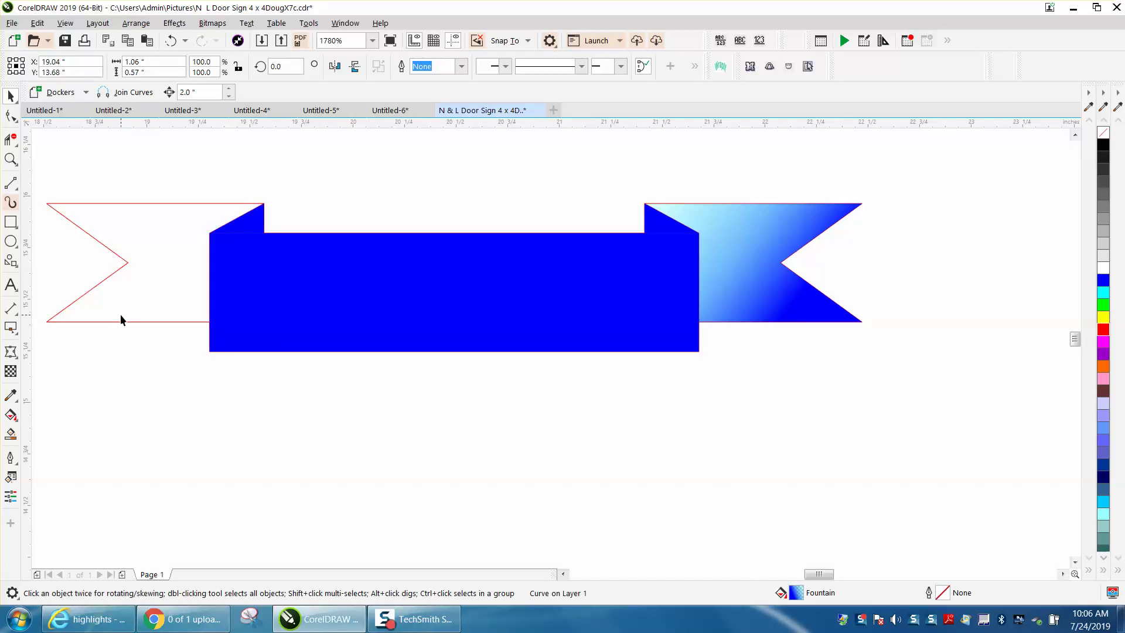
{"action": "left_click", "coordinate": [11, 433]}
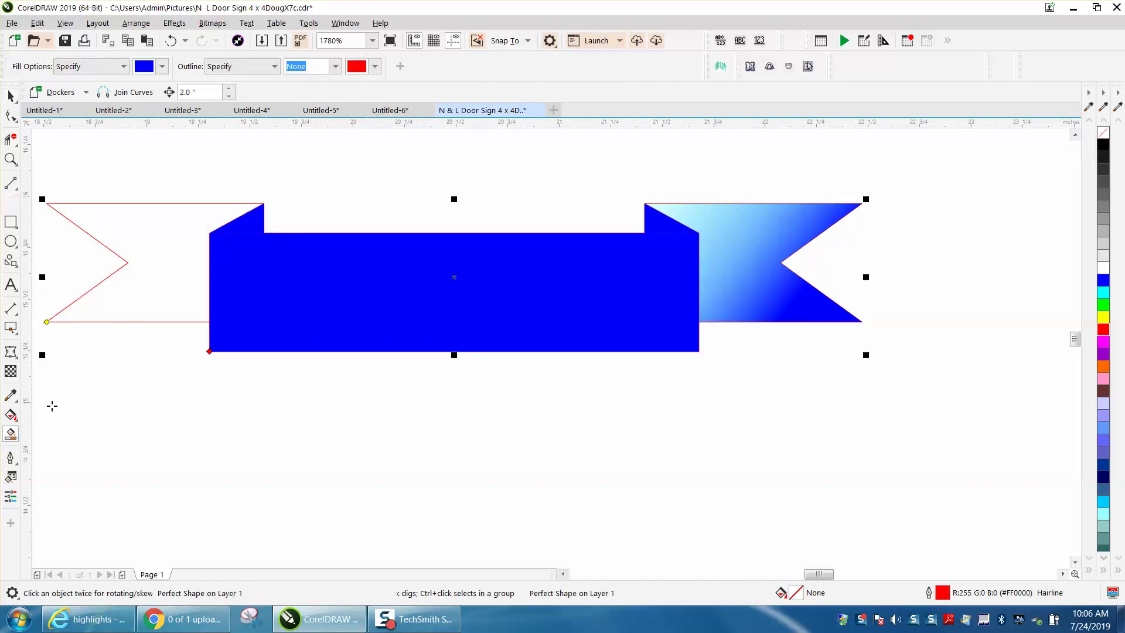
{"action": "left_click", "coordinate": [155, 307]}
{"action": "key", "text": "Right"}
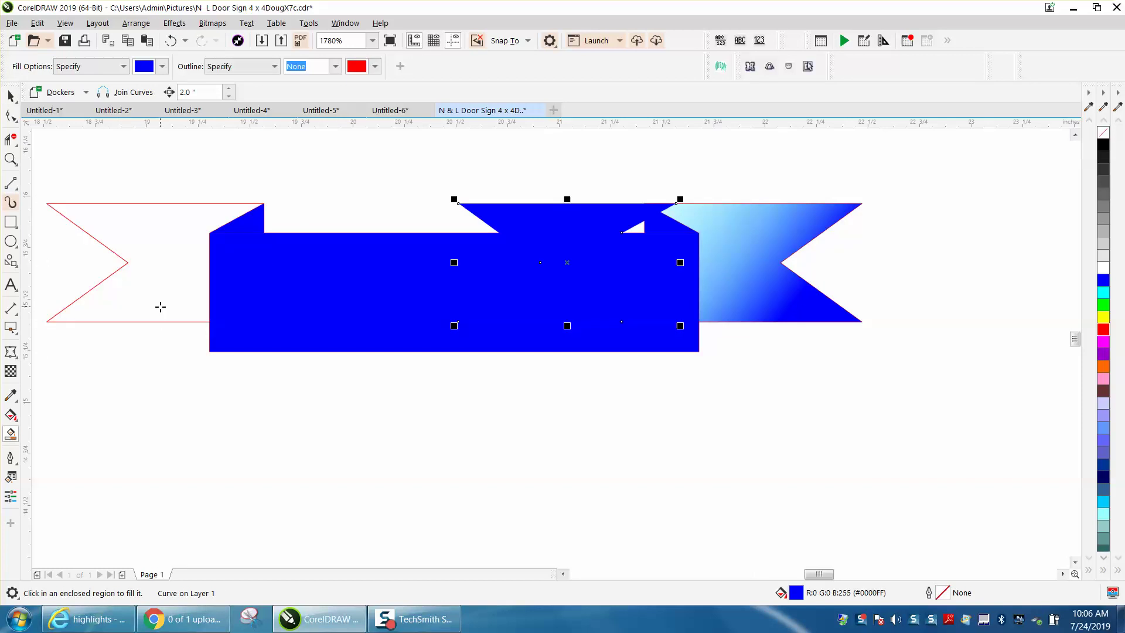
{"action": "key", "text": "Down"}
{"action": "scroll", "coordinate": [160, 307], "scroll_direction": "down", "scroll_amount": 4}
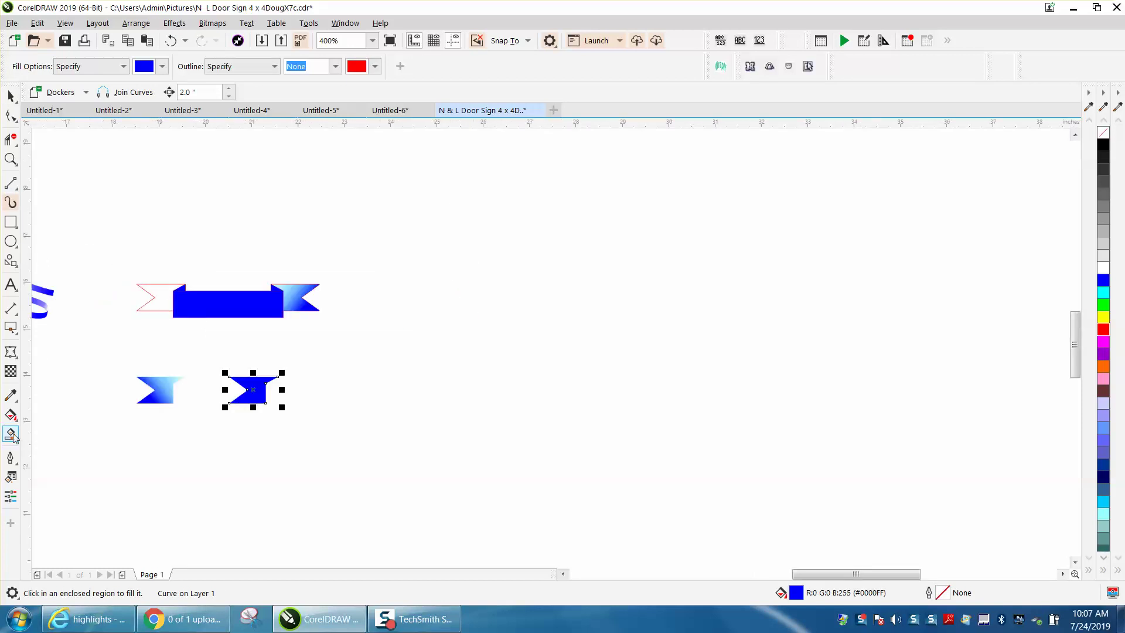
{"action": "left_click", "coordinate": [10, 414]}
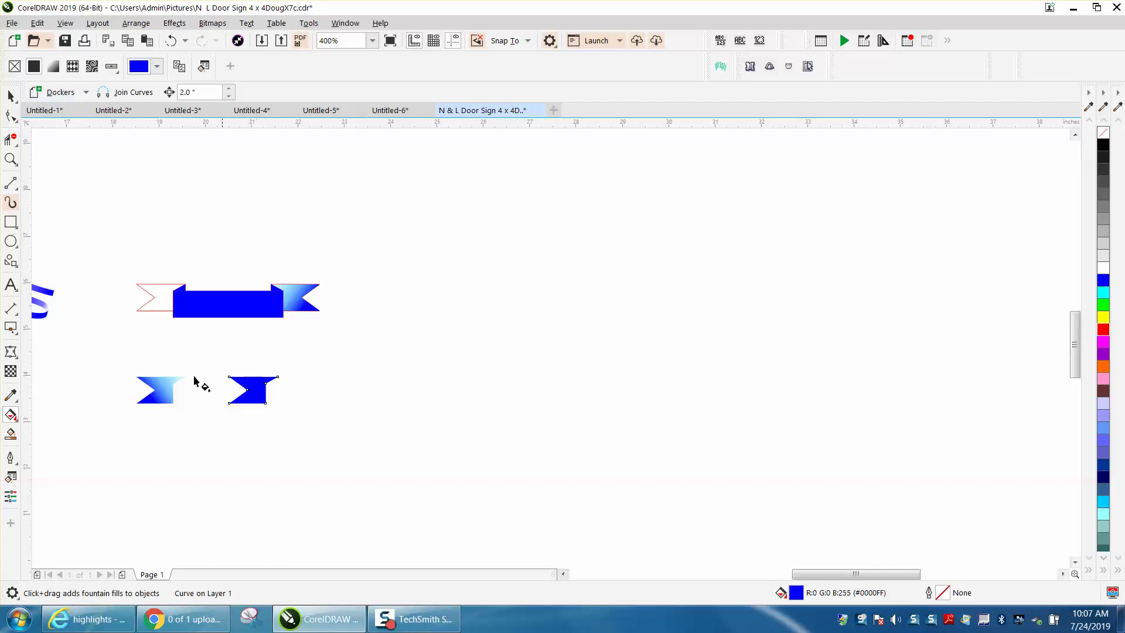
{"action": "left_click", "coordinate": [10, 158]}
Step: Give the new tail shape a diagonal black-to-white gradient stretched toward its lower-left corner
{"action": "left_click_drag", "start_coordinate": [221, 367], "coordinate": [368, 434]}
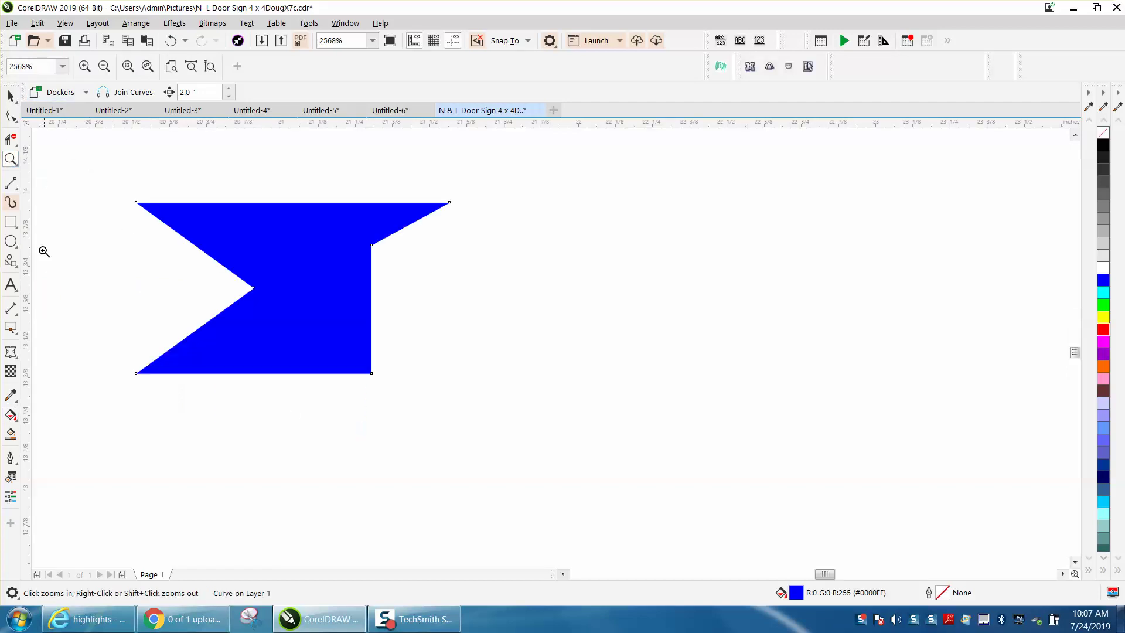
{"action": "left_click", "coordinate": [11, 414]}
{"action": "left_click_drag", "start_coordinate": [394, 216], "coordinate": [235, 334]}
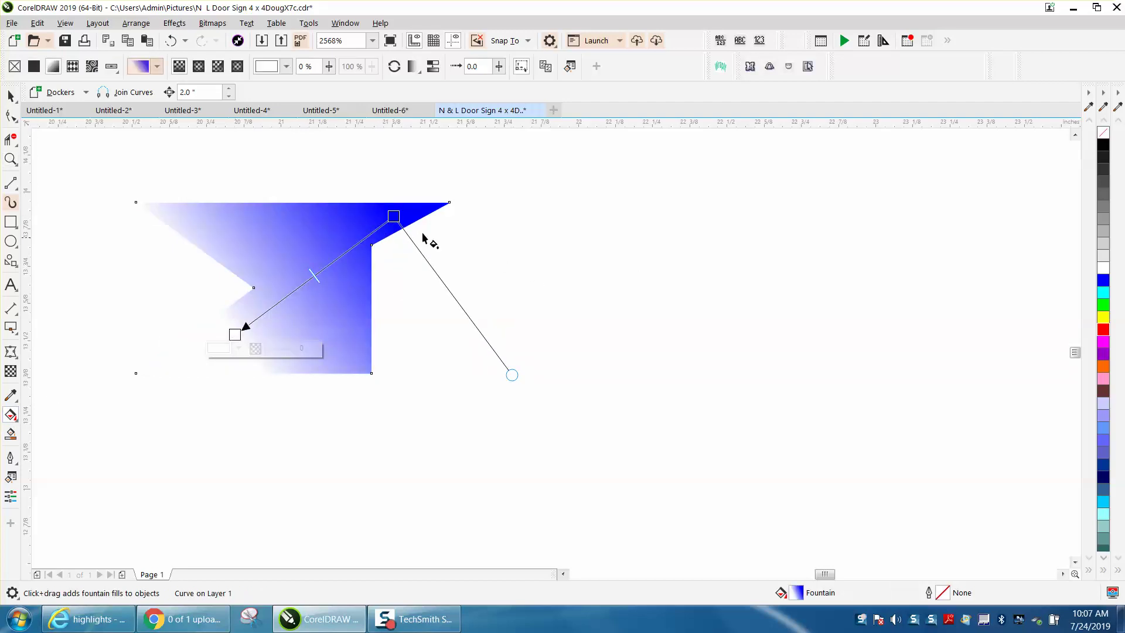
{"action": "mouse_move", "coordinate": [398, 219]}
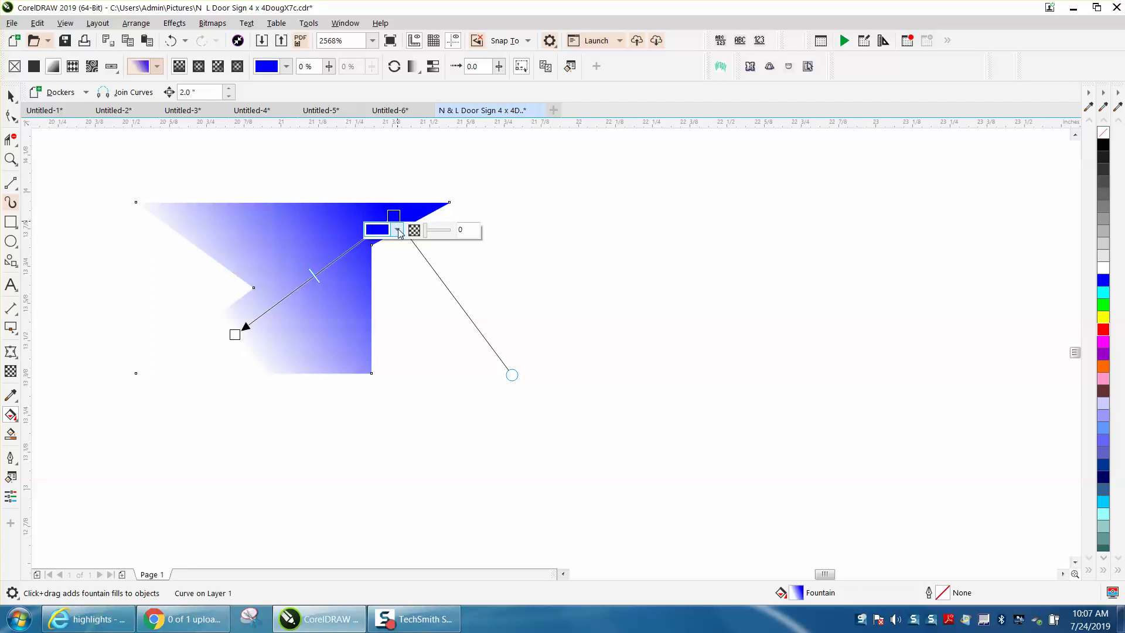
{"action": "left_click", "coordinate": [397, 229]}
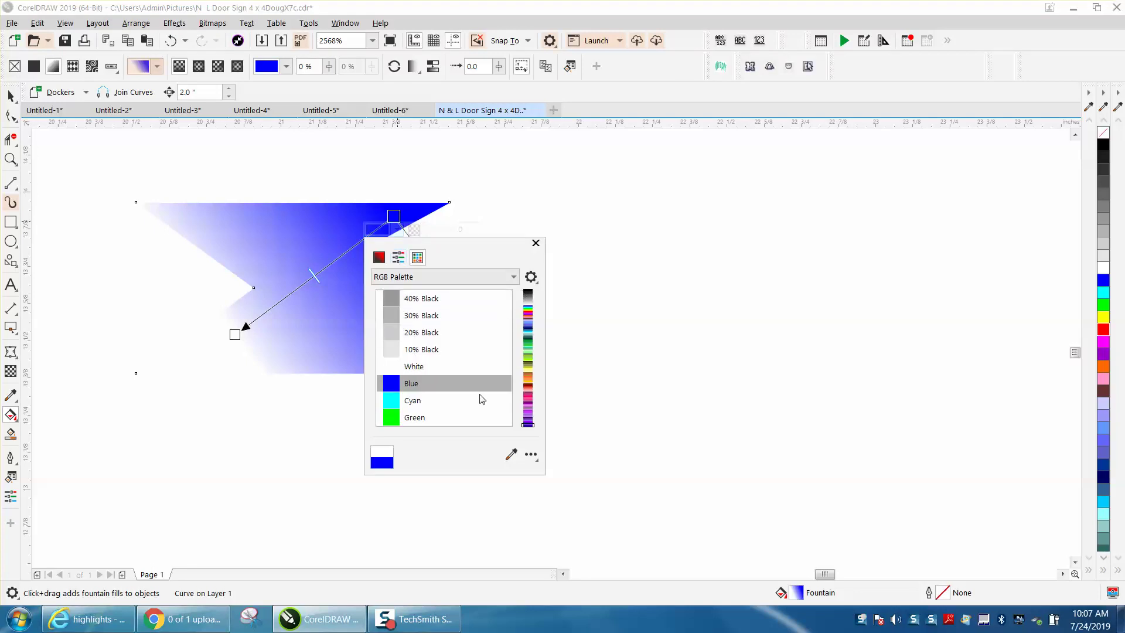
{"action": "left_click", "coordinate": [511, 455]}
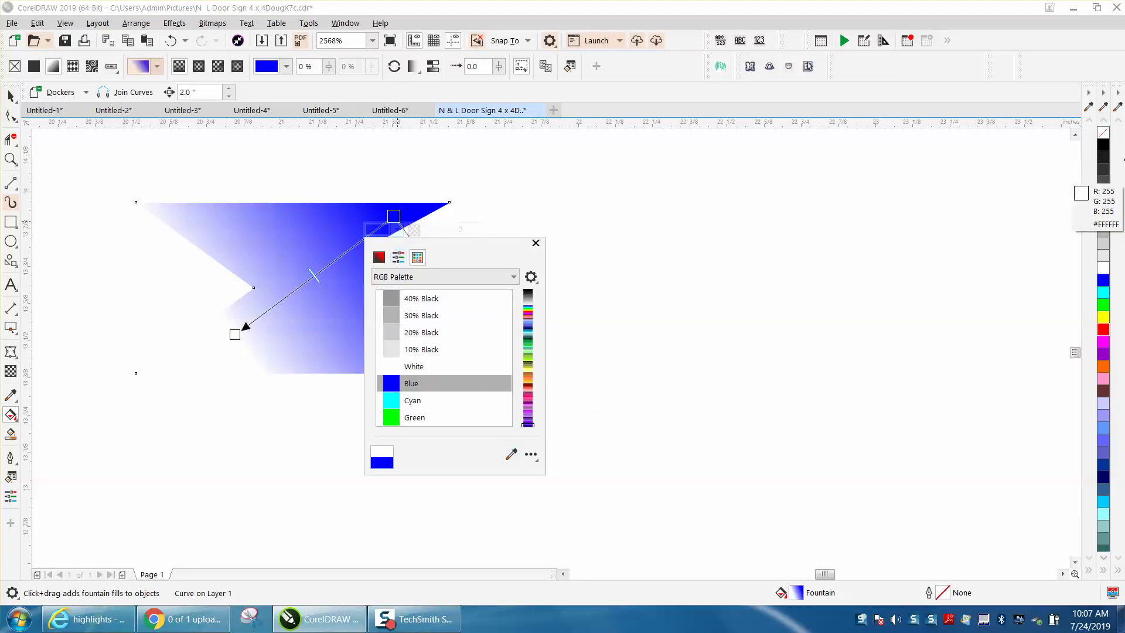
{"action": "left_click", "coordinate": [1104, 144]}
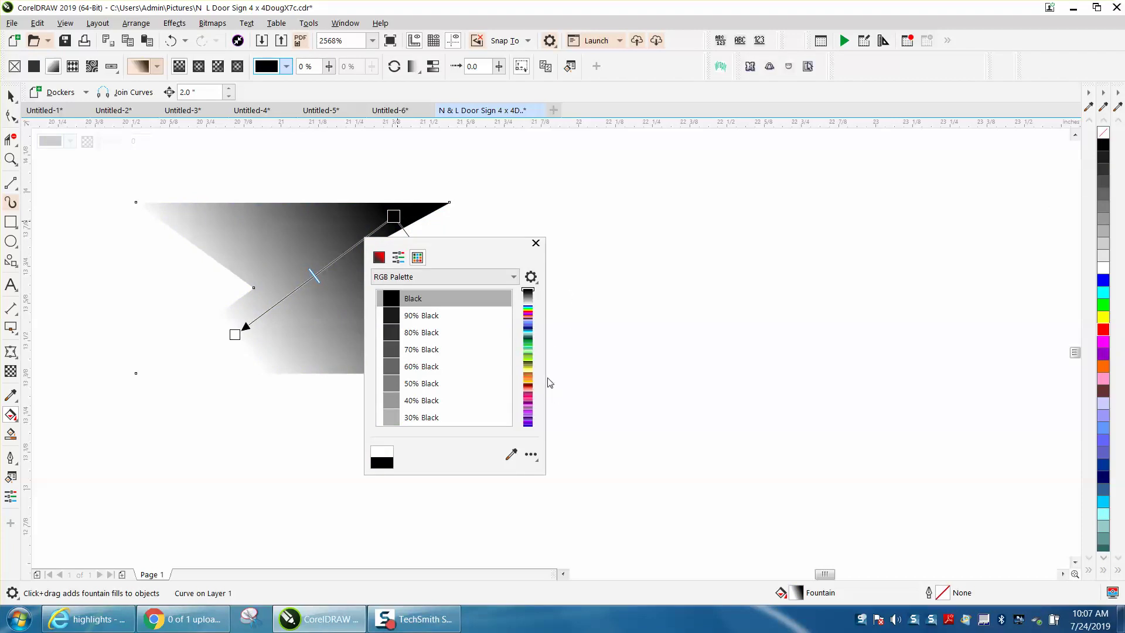
{"action": "left_click", "coordinate": [235, 335]}
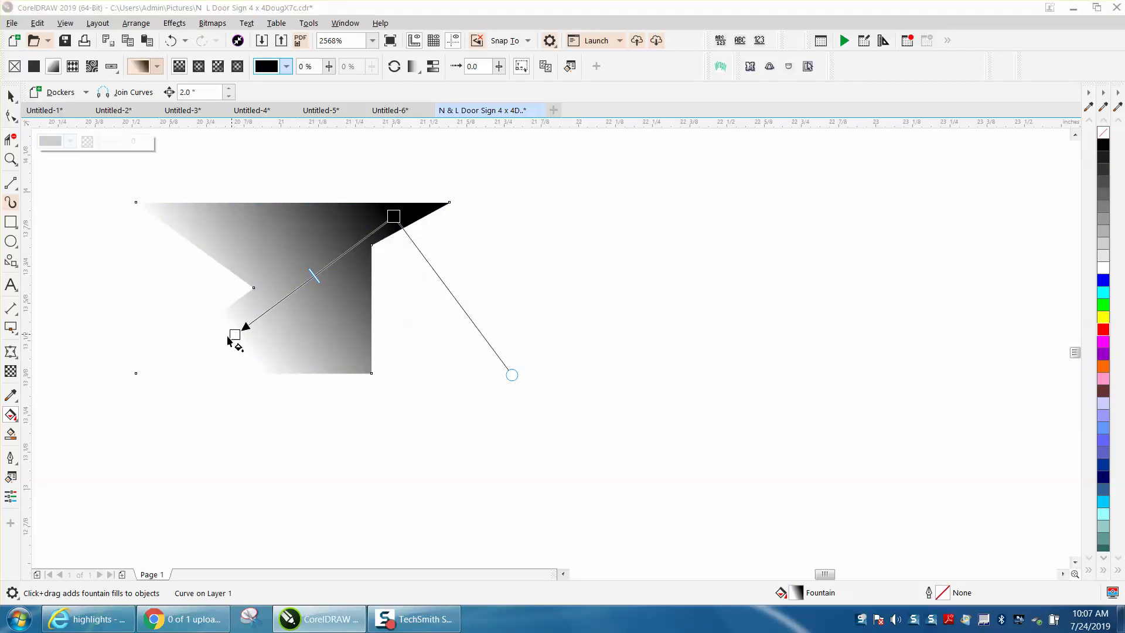
{"action": "left_click_drag", "start_coordinate": [236, 335], "coordinate": [186, 373]}
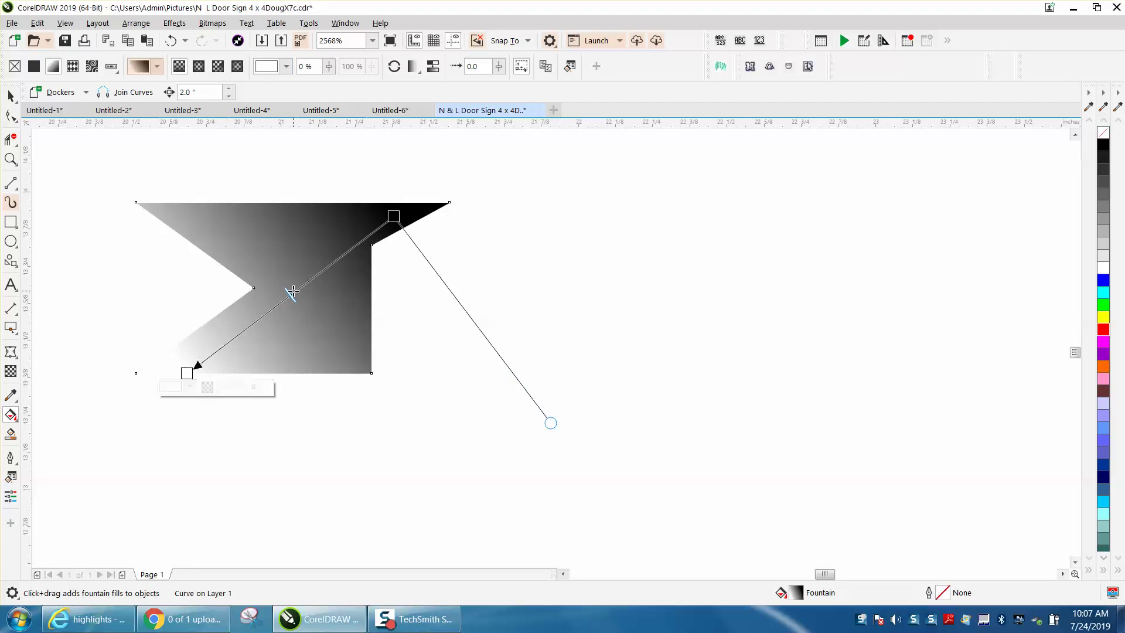
{"action": "left_click_drag", "start_coordinate": [293, 292], "coordinate": [270, 310]}
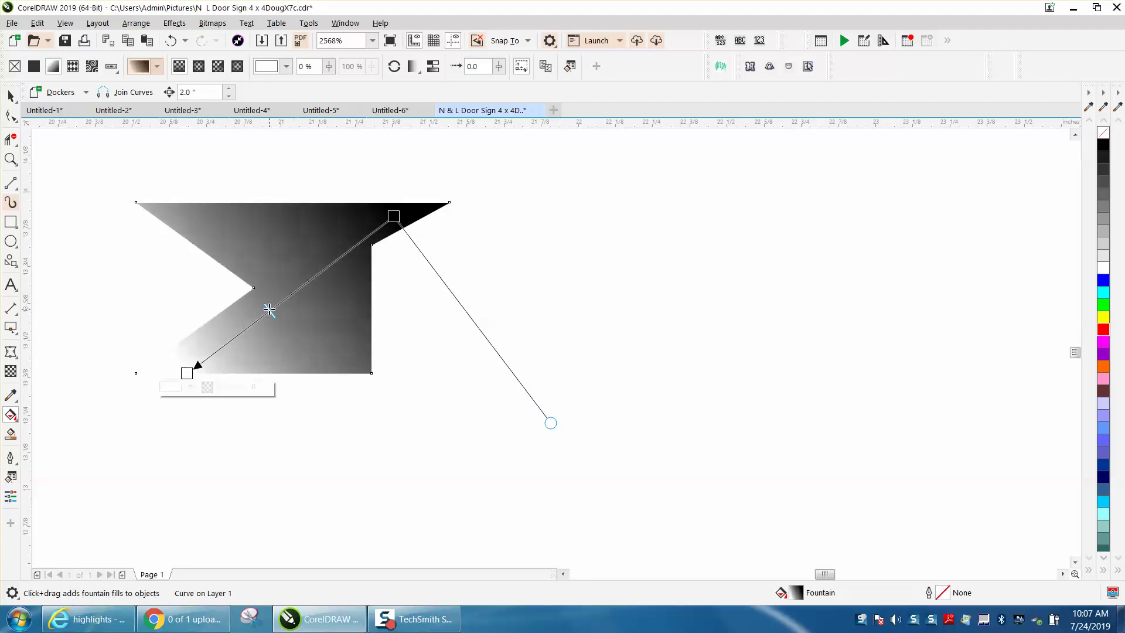
{"action": "key", "text": "space"}
{"action": "scroll", "coordinate": [544, 282], "scroll_direction": "down", "scroll_amount": 2}
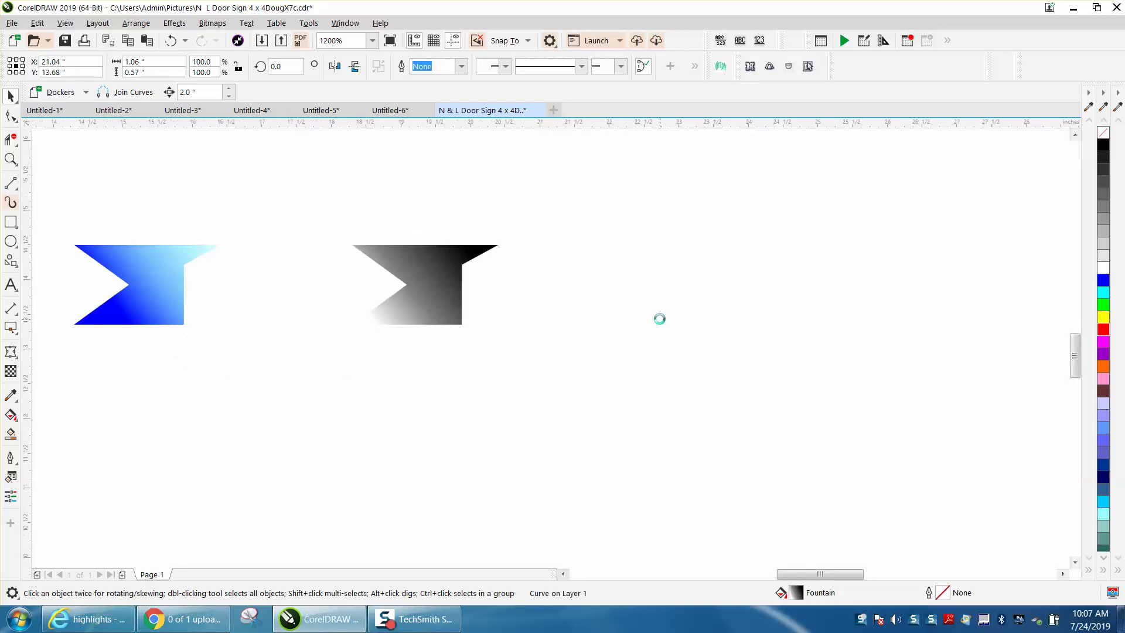
Step: Nudge the grey tail 2 inches up and left onto the banner's left end
{"action": "scroll", "coordinate": [659, 320], "scroll_direction": "down", "scroll_amount": 2}
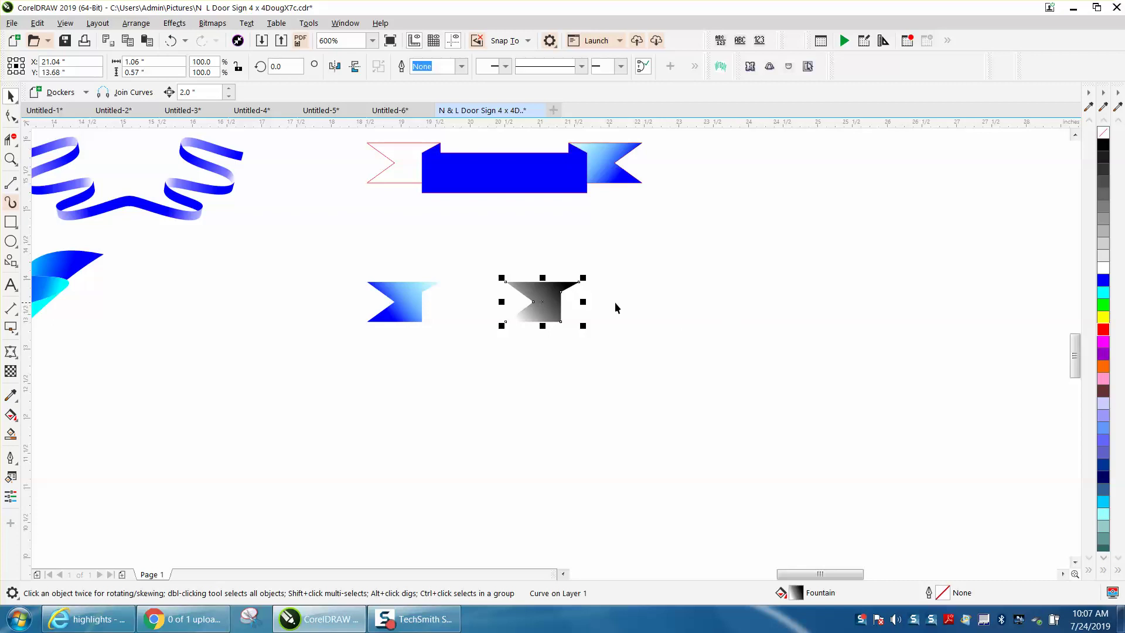
{"action": "key", "text": "Up"}
{"action": "key", "text": "Left"}
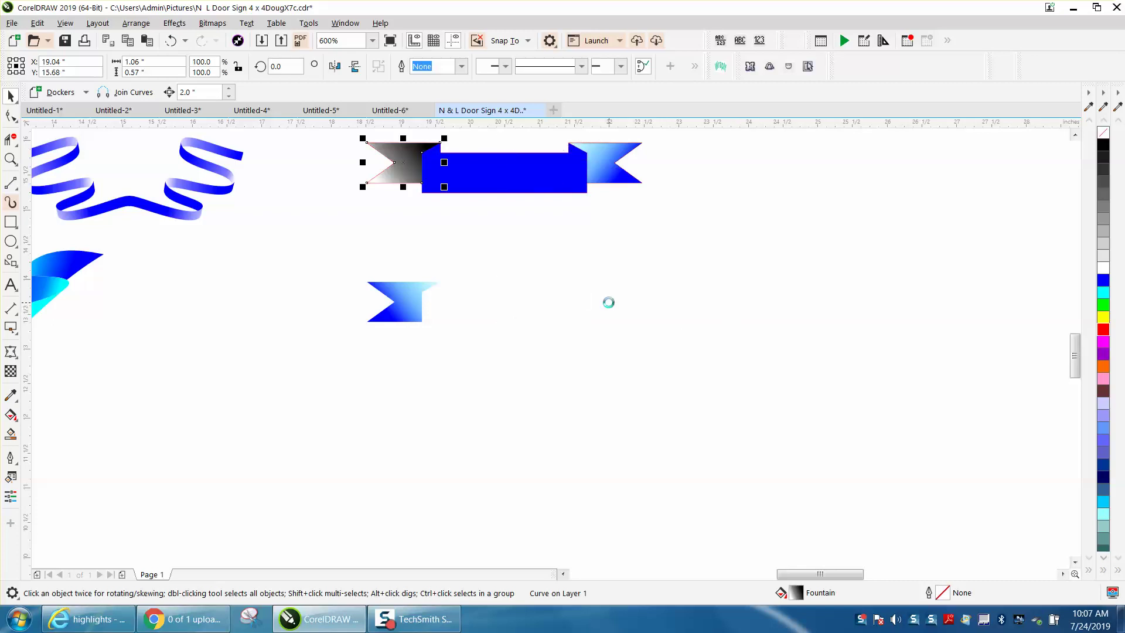
{"action": "left_click", "coordinate": [10, 159]}
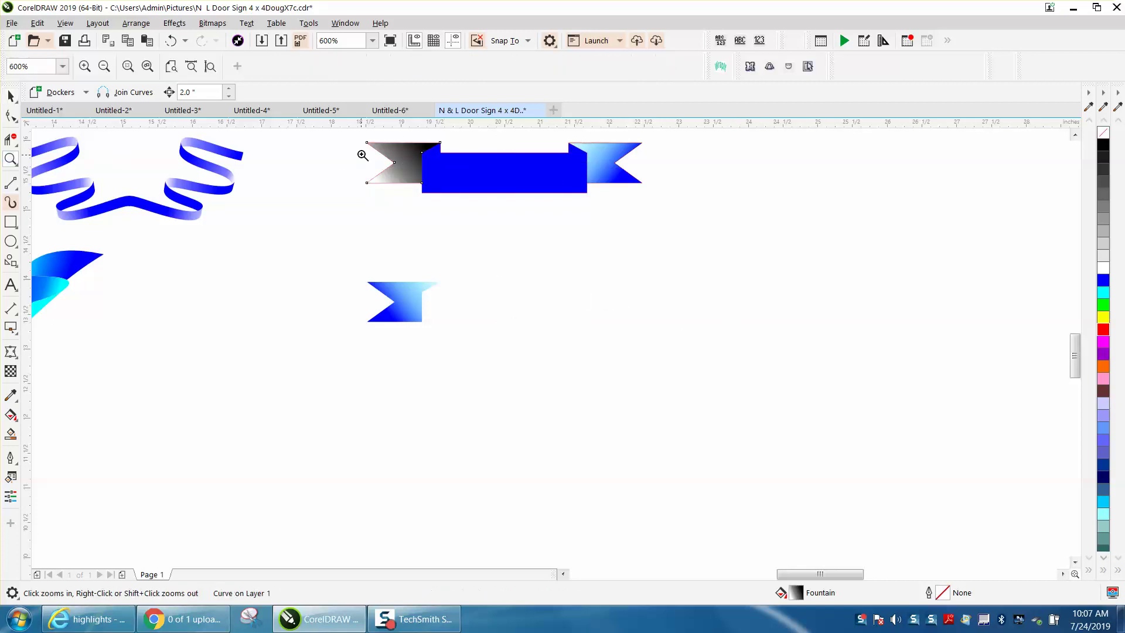
{"action": "left_click_drag", "start_coordinate": [348, 140], "coordinate": [726, 220]}
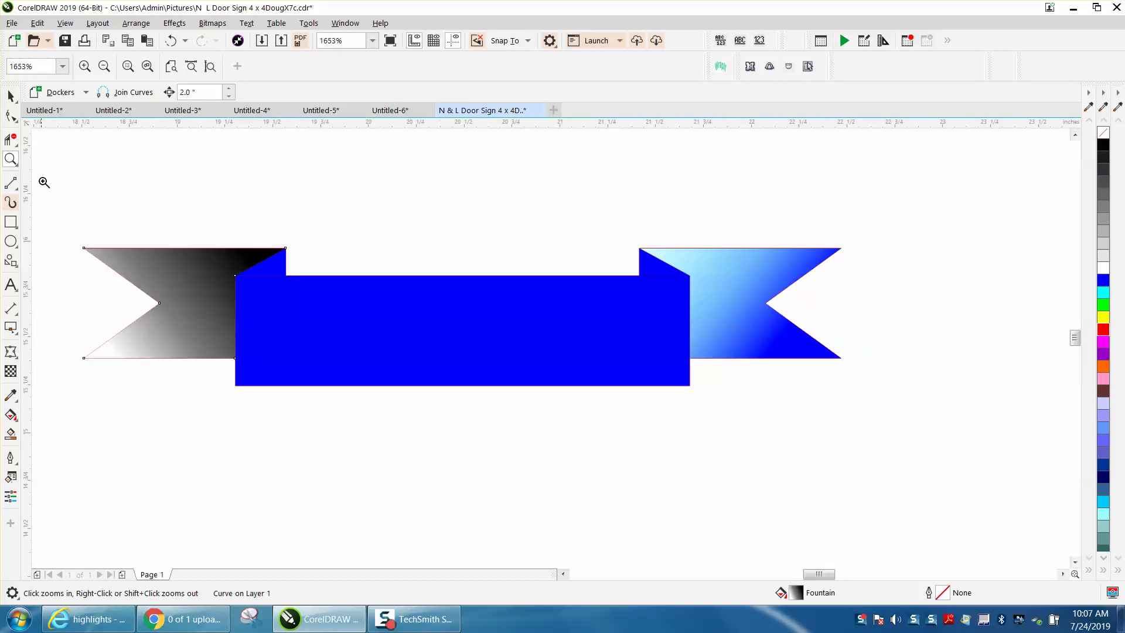
Step: Replace the blue right tail with a horizontally mirrored copy of the grey tail
{"action": "left_click", "coordinate": [12, 93]}
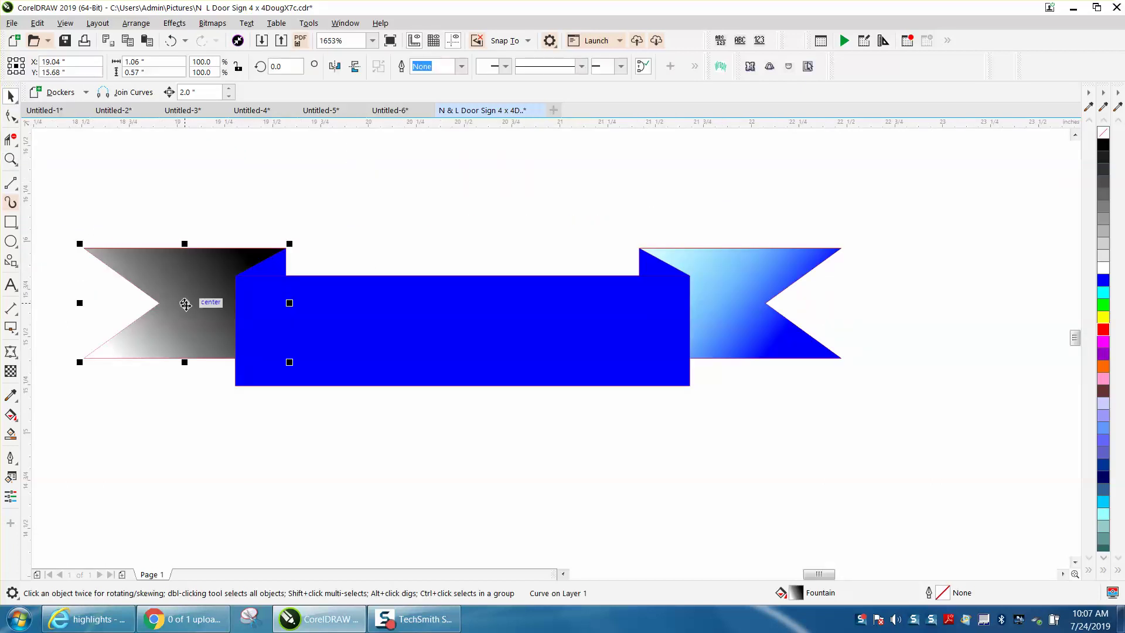
{"action": "left_click", "coordinate": [732, 324]}
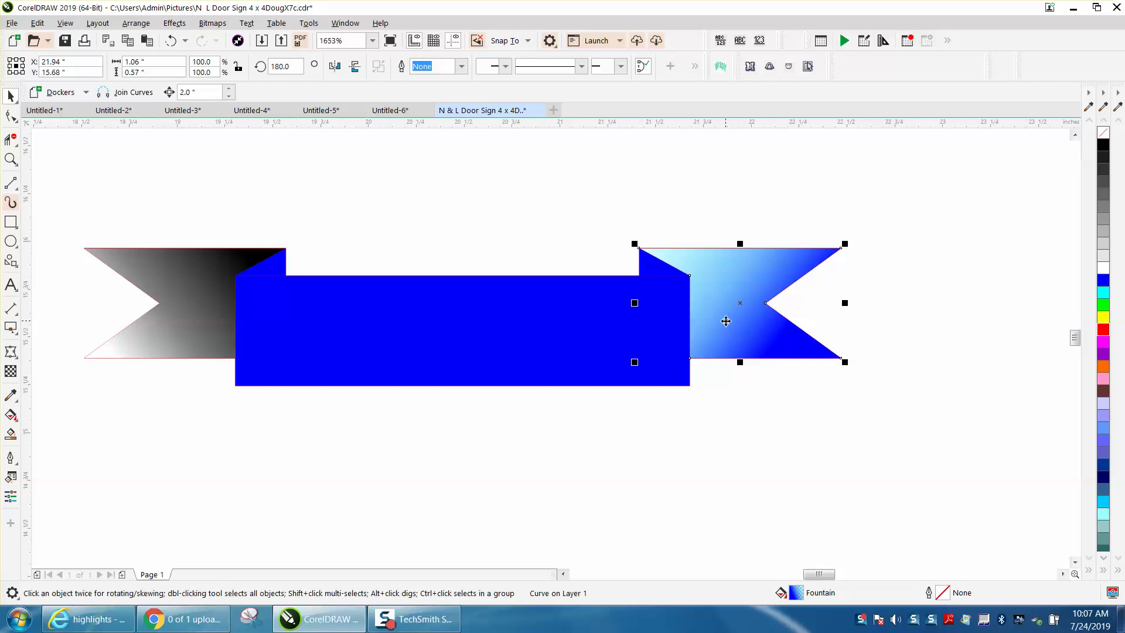
{"action": "key", "text": "Delete"}
{"action": "left_click", "coordinate": [229, 317]}
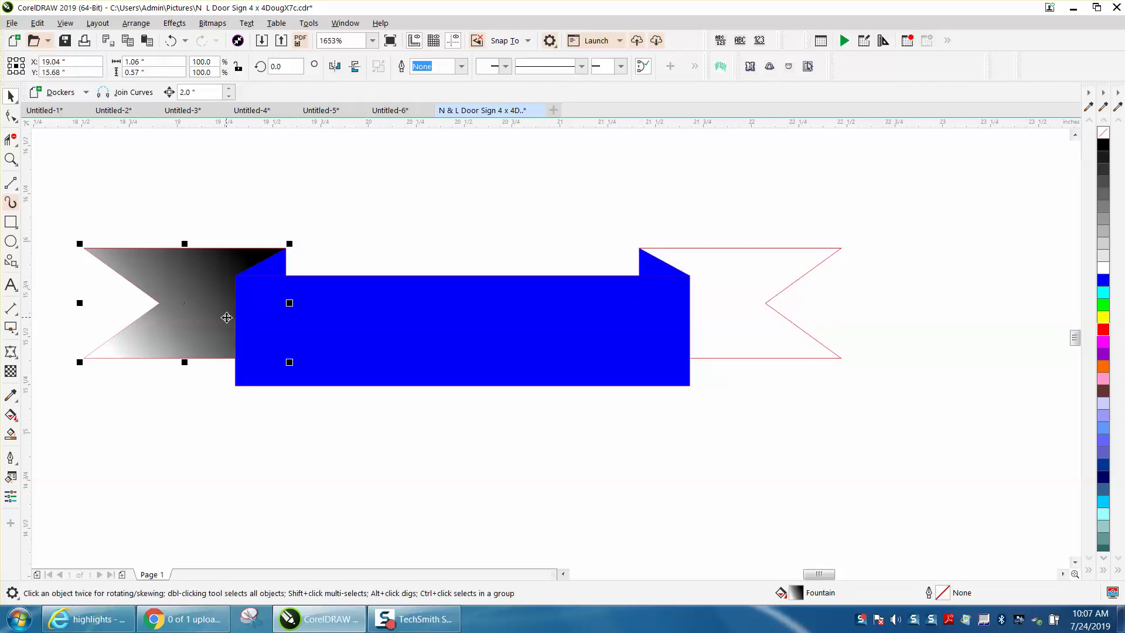
{"action": "left_click", "coordinate": [335, 66]}
{"action": "left_click_drag", "start_coordinate": [214, 307], "coordinate": [766, 319]}
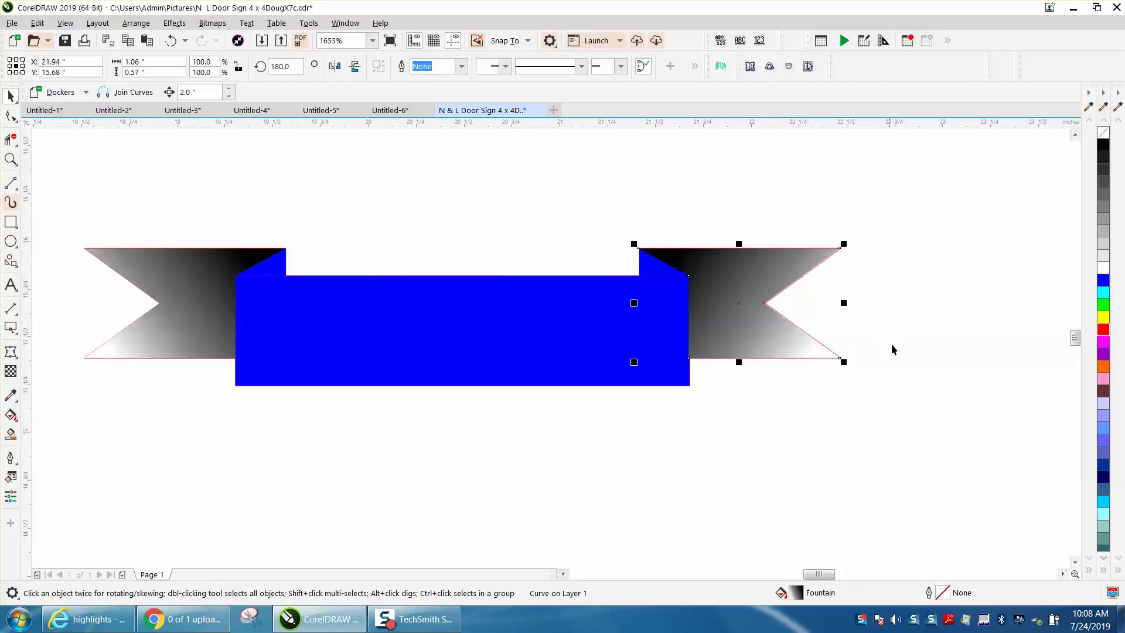
Step: Move the blue centre panel 2 inches below the banner and delete the leftover blue tail
{"action": "left_click", "coordinate": [422, 332]}
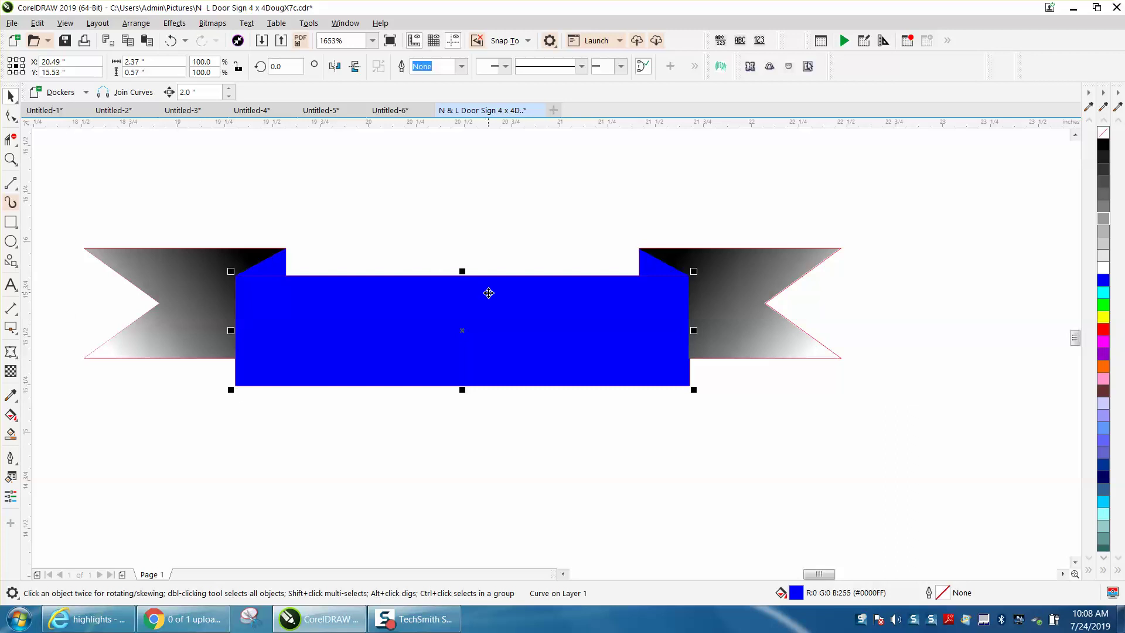
{"action": "scroll", "coordinate": [430, 246], "scroll_direction": "down", "scroll_amount": 2}
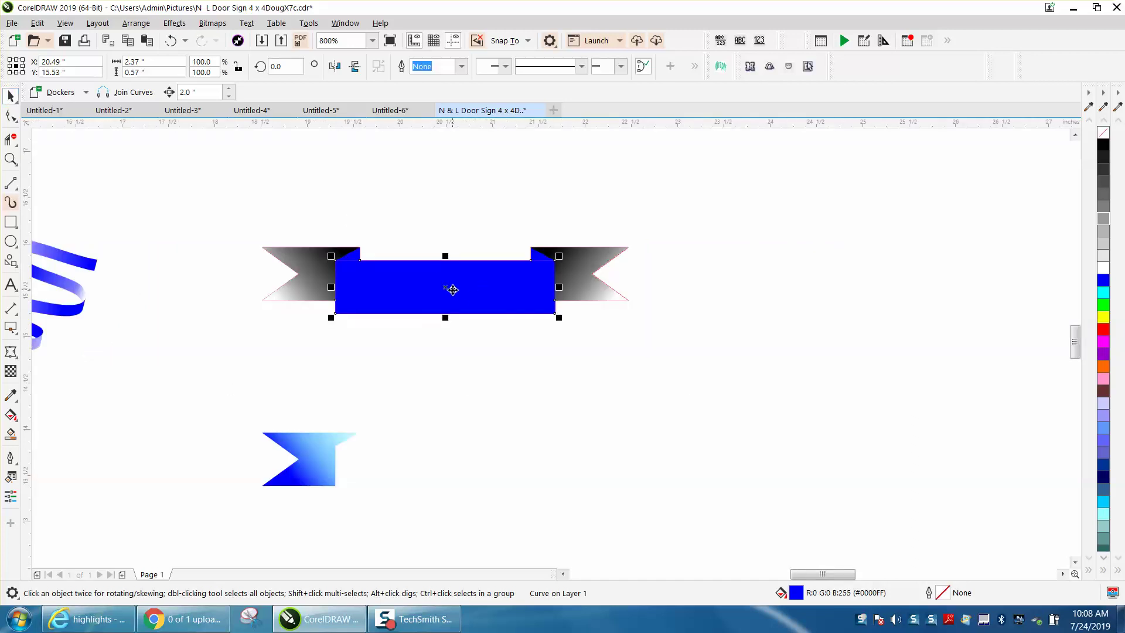
{"action": "key", "text": "Down"}
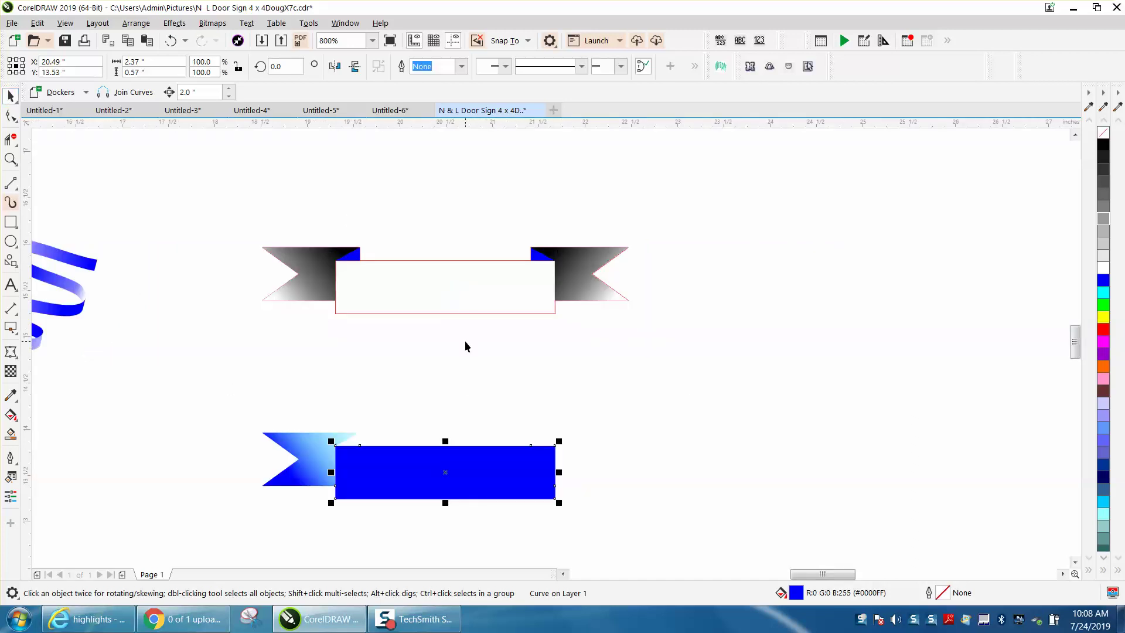
{"action": "left_click", "coordinate": [323, 457]}
{"action": "key", "text": "Delete"}
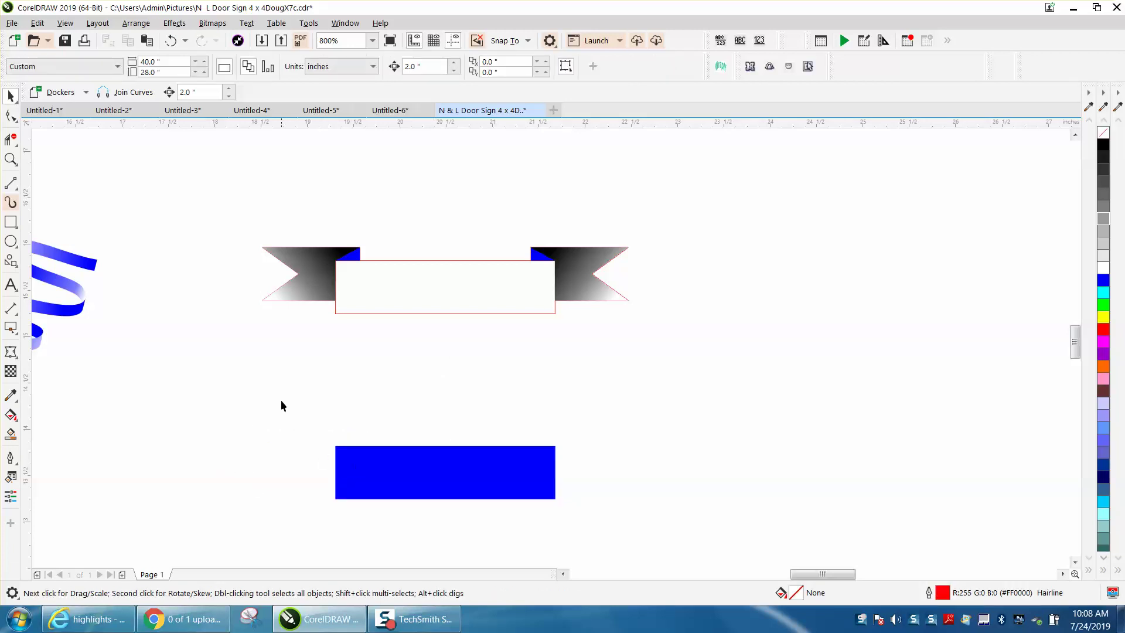
{"action": "left_click", "coordinate": [11, 415]}
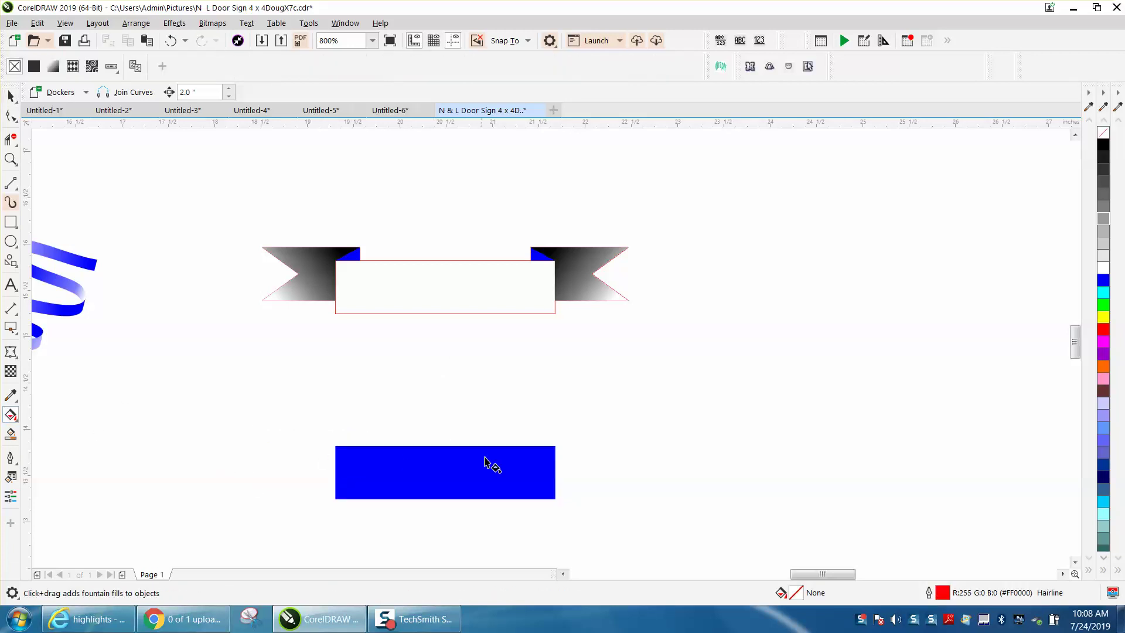
Step: Give the centre panel a horizontal light-grey-to-black fountain fill, replacing the blue end with black
{"action": "left_click", "coordinate": [452, 473]}
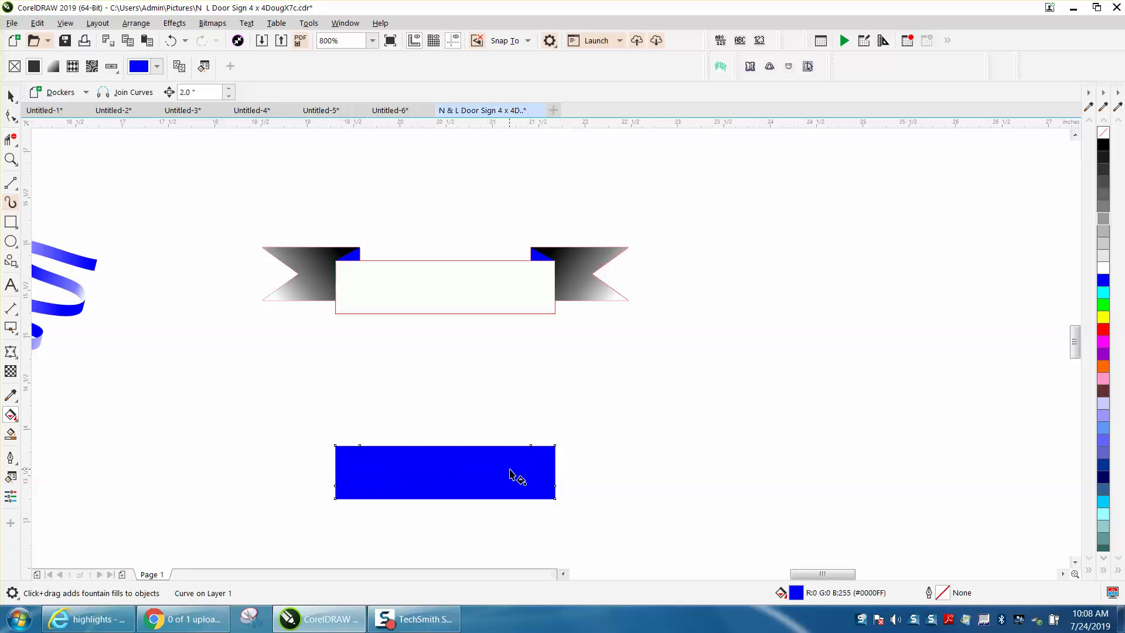
{"action": "left_click_drag", "start_coordinate": [521, 470], "coordinate": [372, 470]}
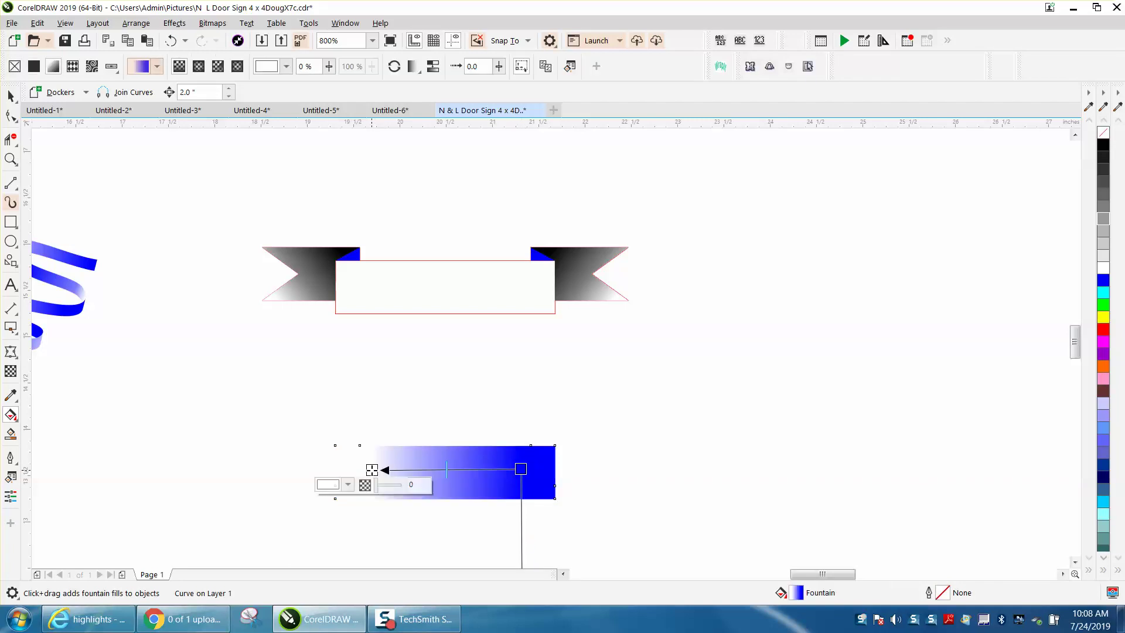
{"action": "left_click", "coordinate": [521, 469]}
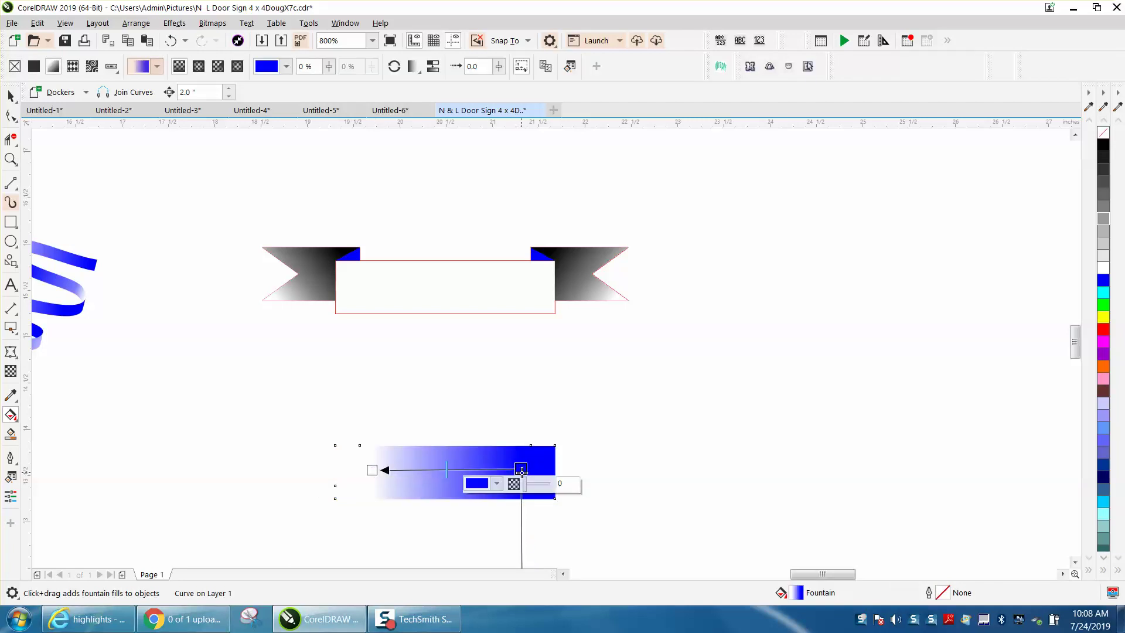
{"action": "left_click", "coordinate": [1100, 146]}
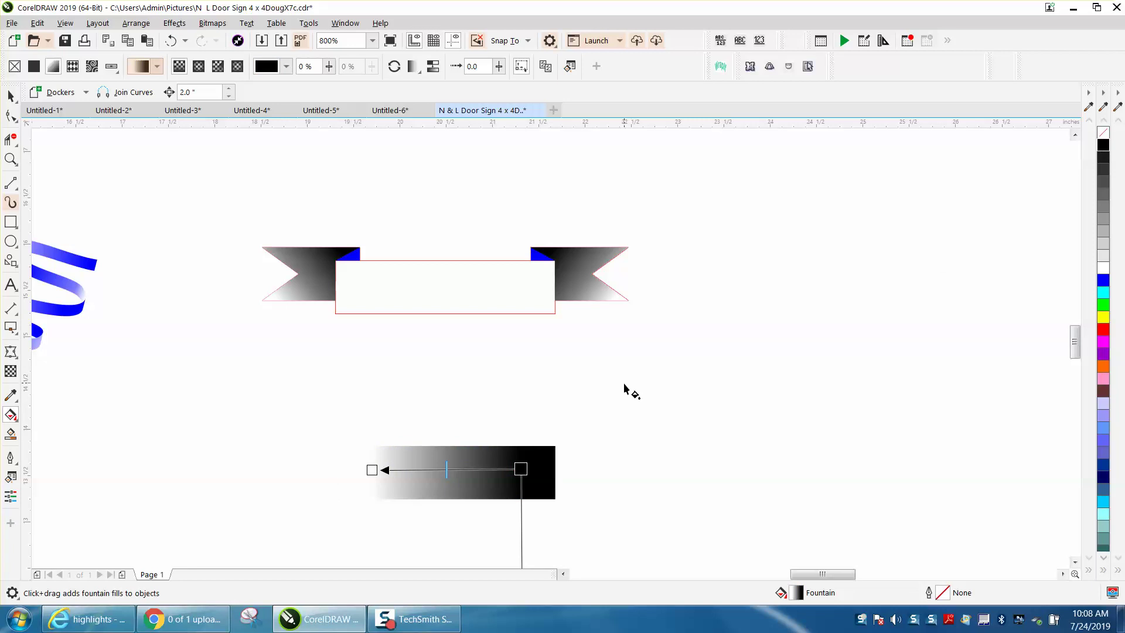
{"action": "left_click_drag", "start_coordinate": [447, 470], "coordinate": [315, 470]}
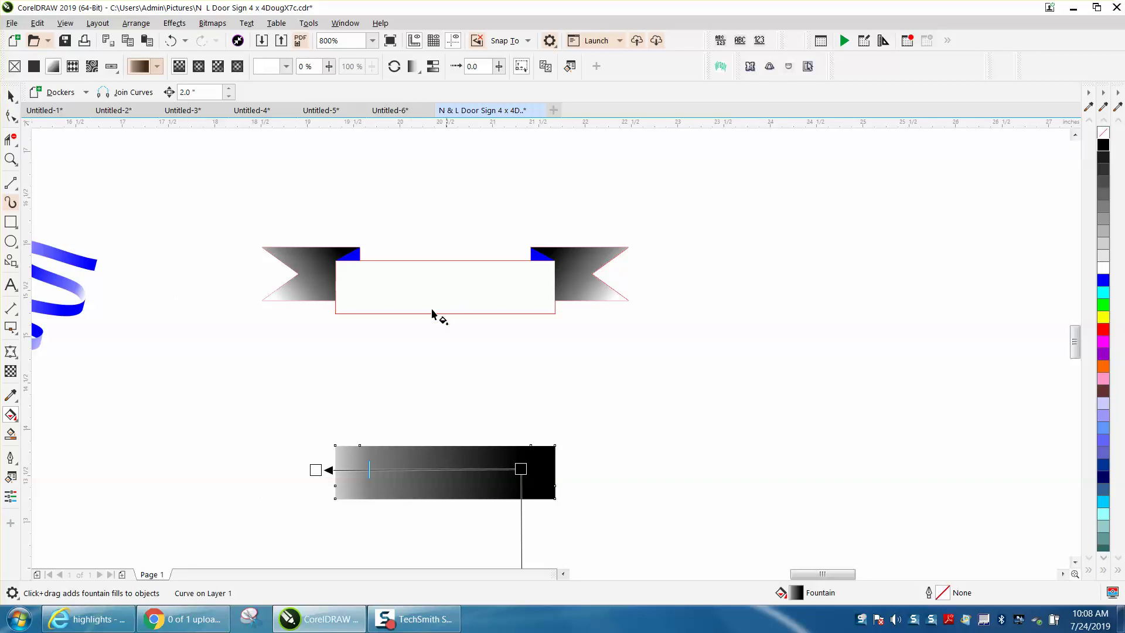
{"action": "left_click", "coordinate": [11, 96]}
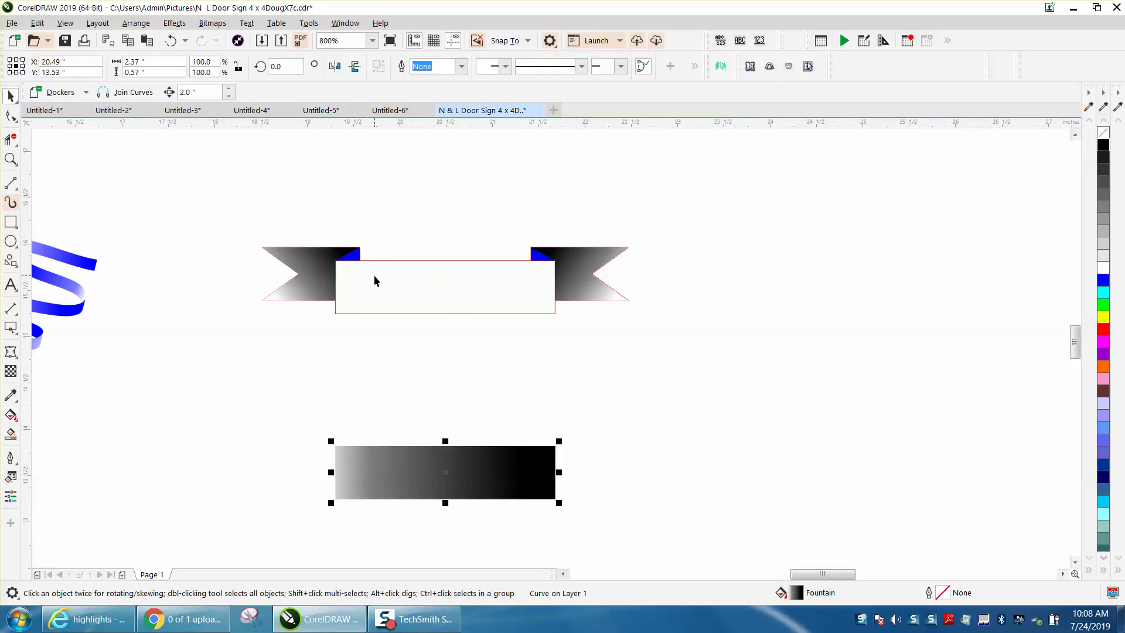
Step: Nudge the gradient panel back up onto the banner and zoom in on it
{"action": "key", "text": "Up"}
{"action": "left_click", "coordinate": [10, 159]}
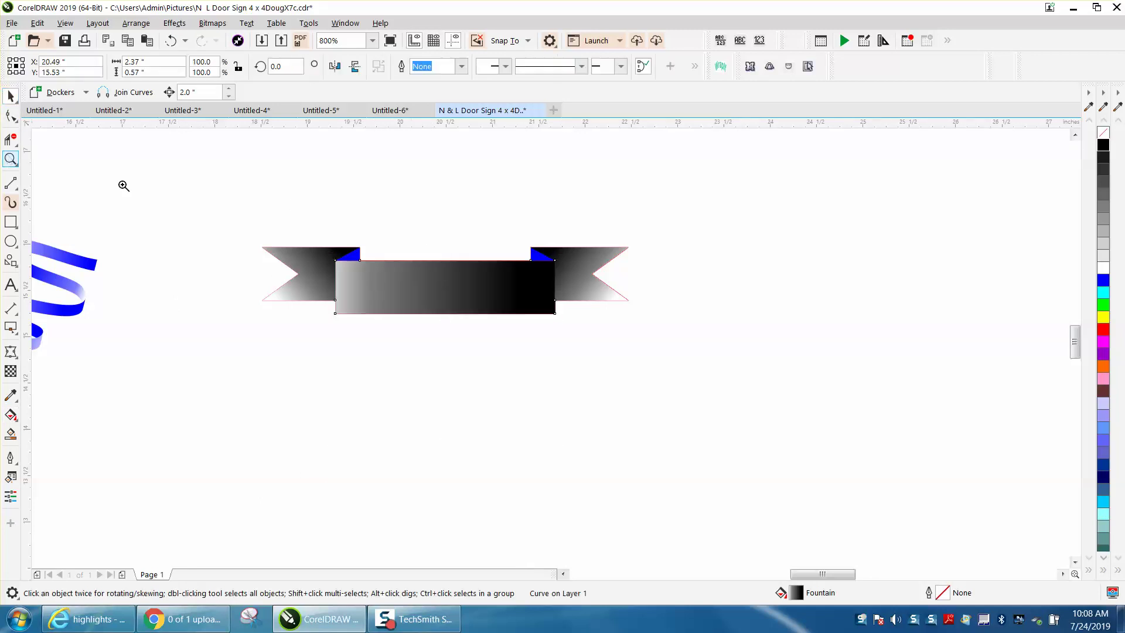
{"action": "left_click_drag", "start_coordinate": [322, 241], "coordinate": [696, 367]}
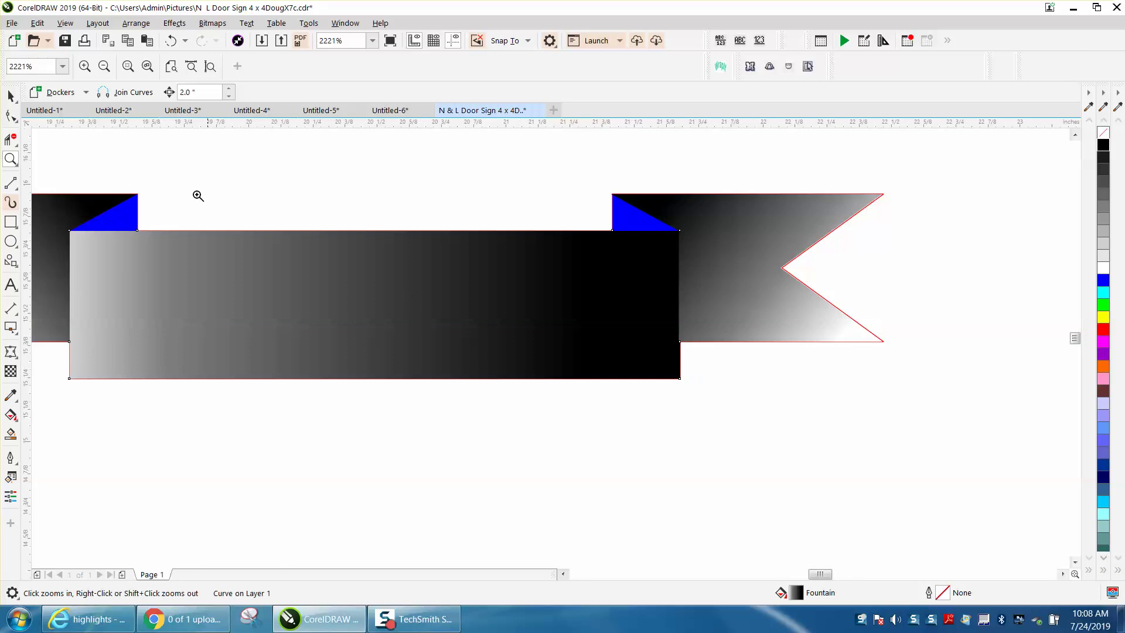
{"action": "left_click", "coordinate": [10, 96]}
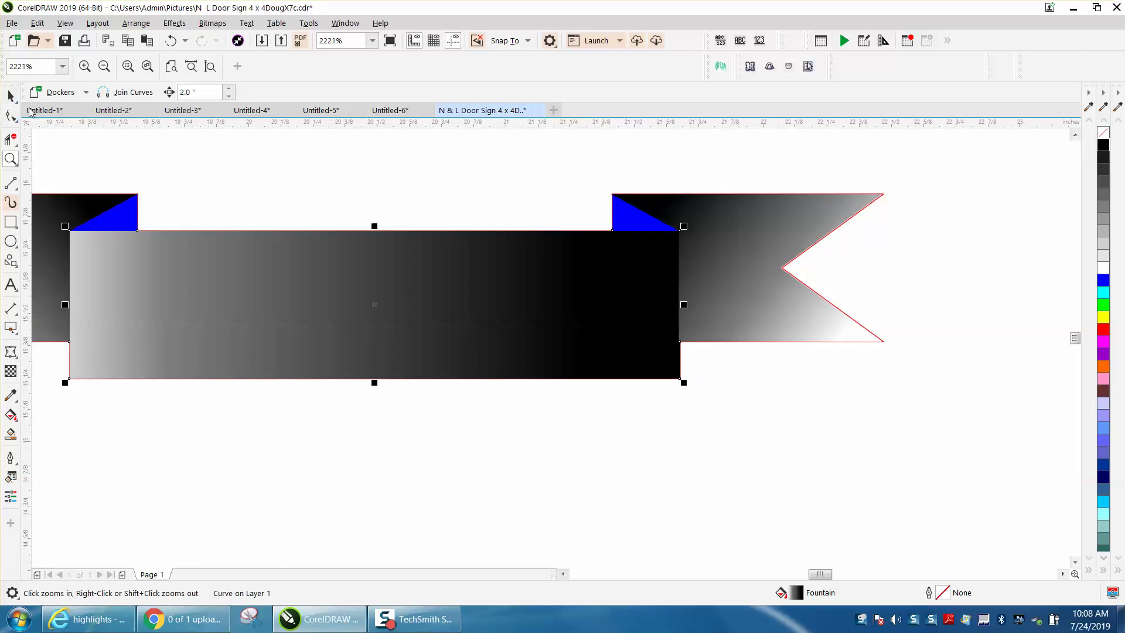
Step: Fill the left and right corner fold triangles with the 50% Black swatch
{"action": "left_click", "coordinate": [131, 216]}
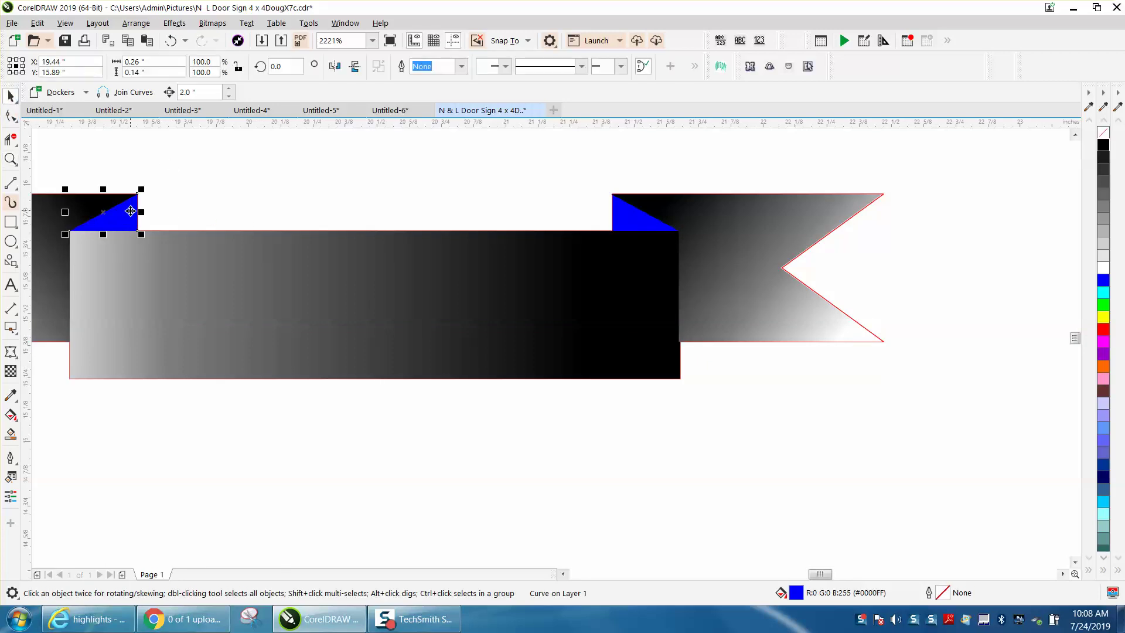
{"action": "left_click", "coordinate": [1104, 145]}
{"action": "left_click", "coordinate": [632, 217]}
{"action": "left_click", "coordinate": [1103, 134]}
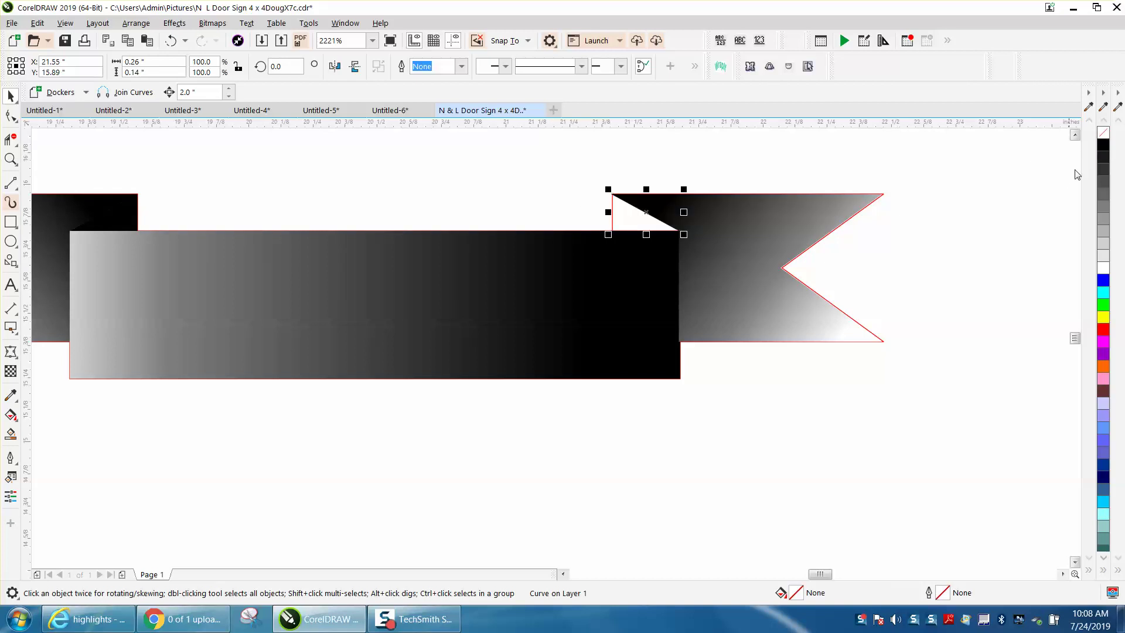
{"action": "left_click", "coordinate": [1103, 145]}
{"action": "scroll", "coordinate": [977, 262], "scroll_direction": "down", "scroll_amount": 2}
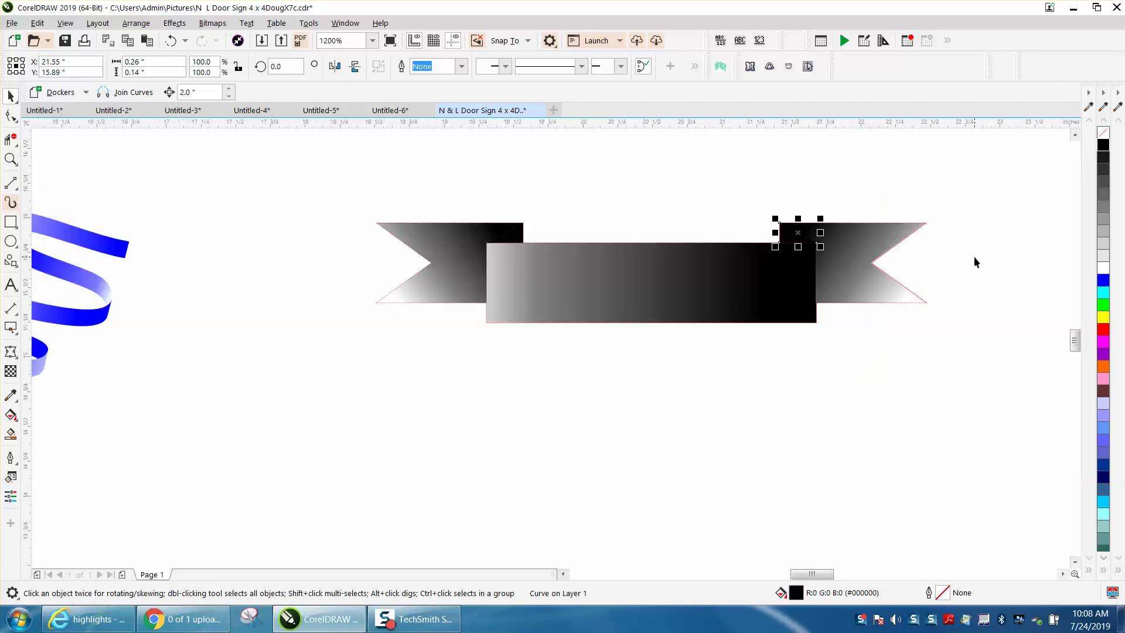
{"action": "left_click", "coordinate": [1104, 246]}
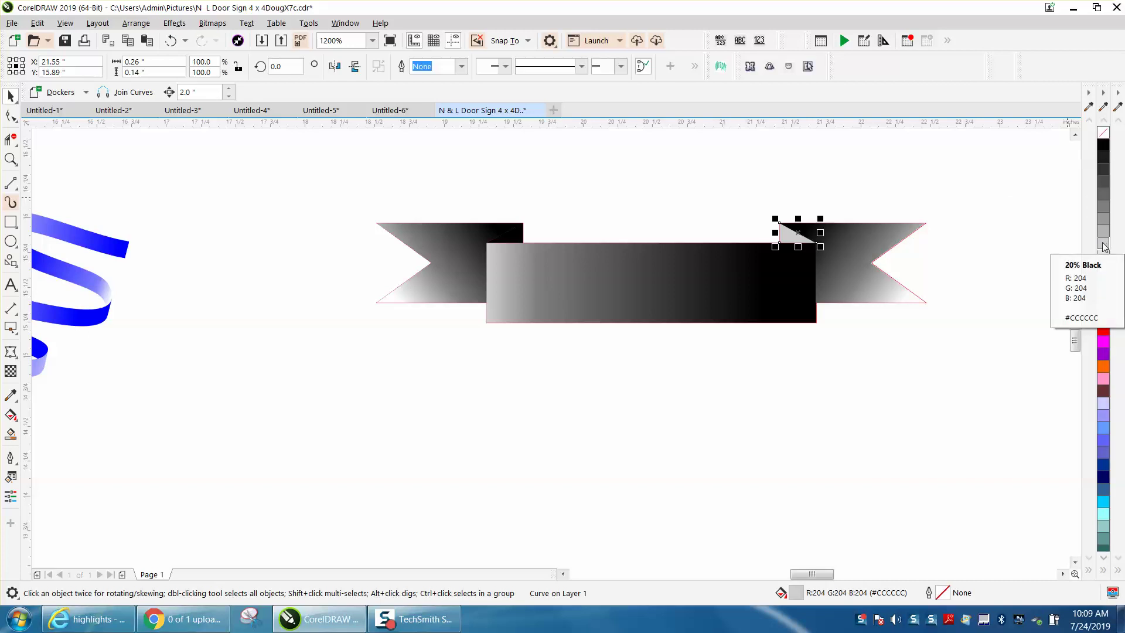
{"action": "left_click", "coordinate": [1104, 206]}
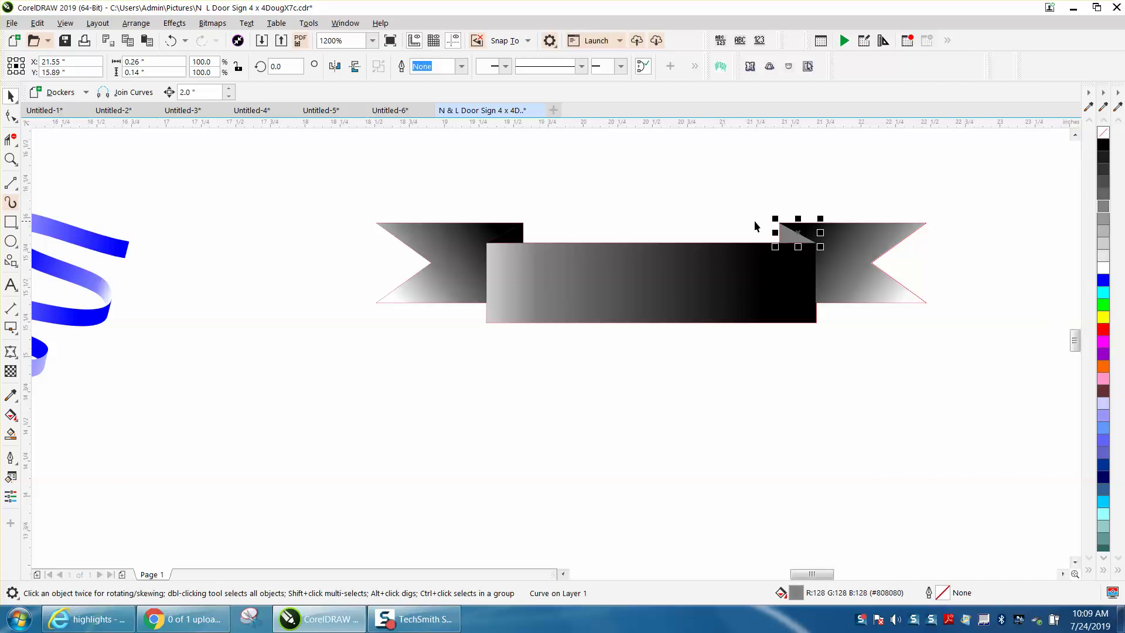
{"action": "left_click", "coordinate": [513, 236]}
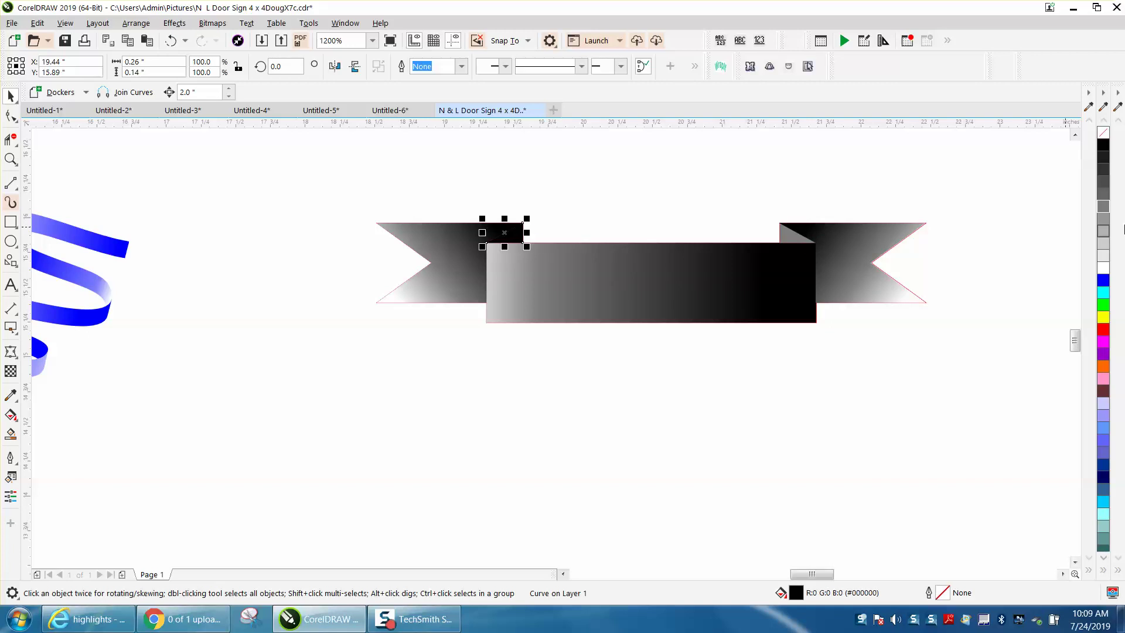
{"action": "left_click", "coordinate": [1104, 206]}
{"action": "left_click", "coordinate": [11, 159]}
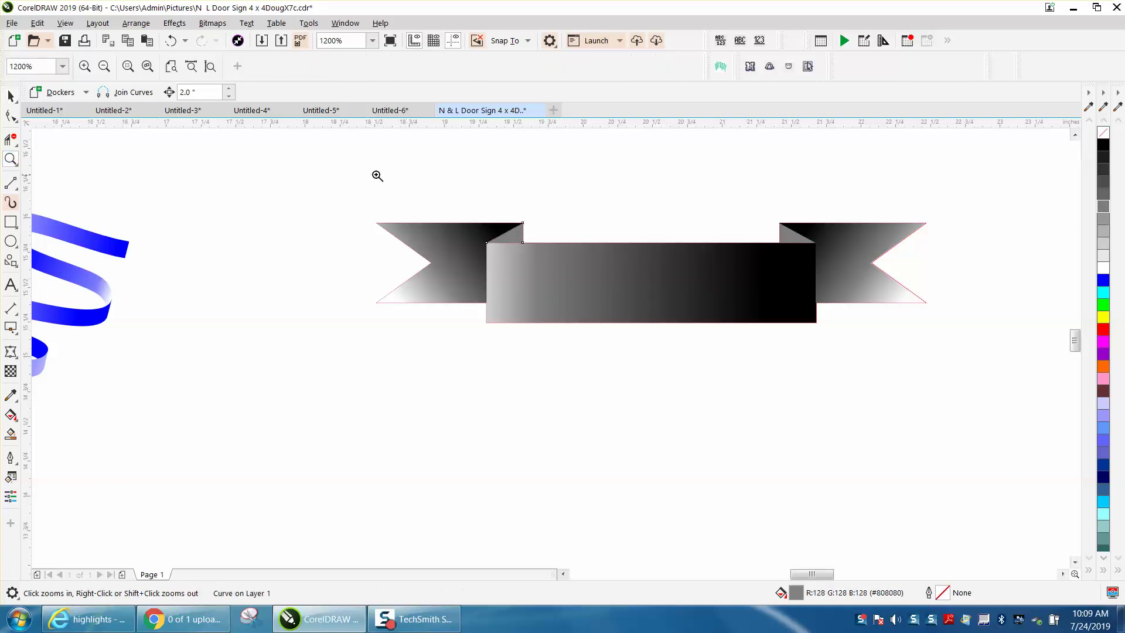
{"action": "left_click_drag", "start_coordinate": [370, 191], "coordinate": [975, 392]}
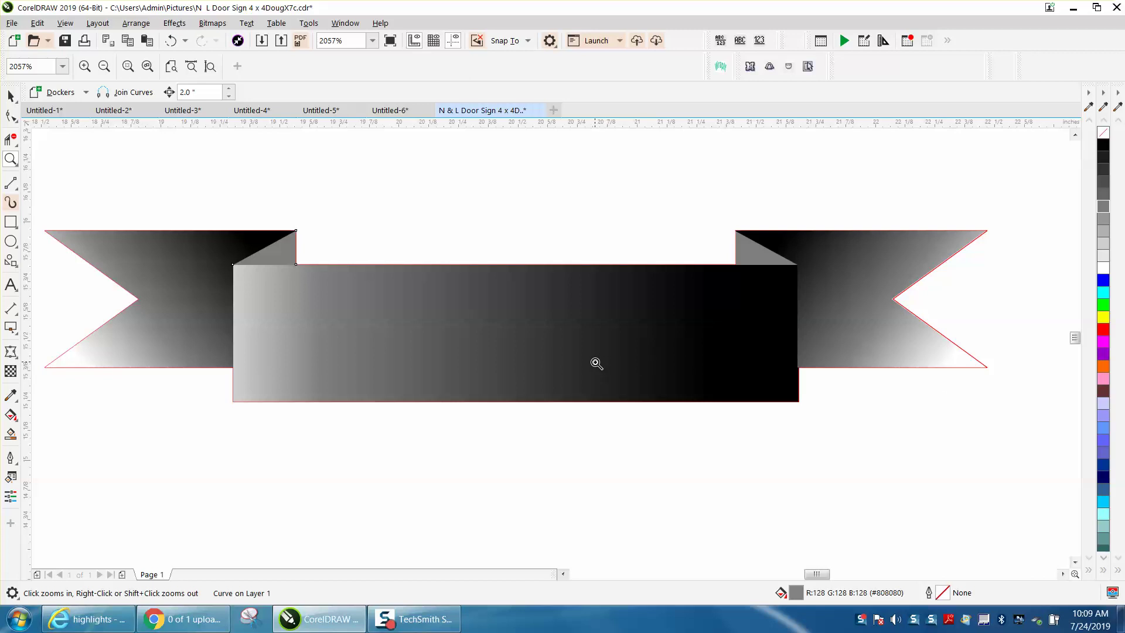
Step: Replace the central rectangle's gradient with the 60% Black swatch, dark grey #666666
{"action": "scroll", "coordinate": [597, 363], "scroll_direction": "down", "scroll_amount": 2}
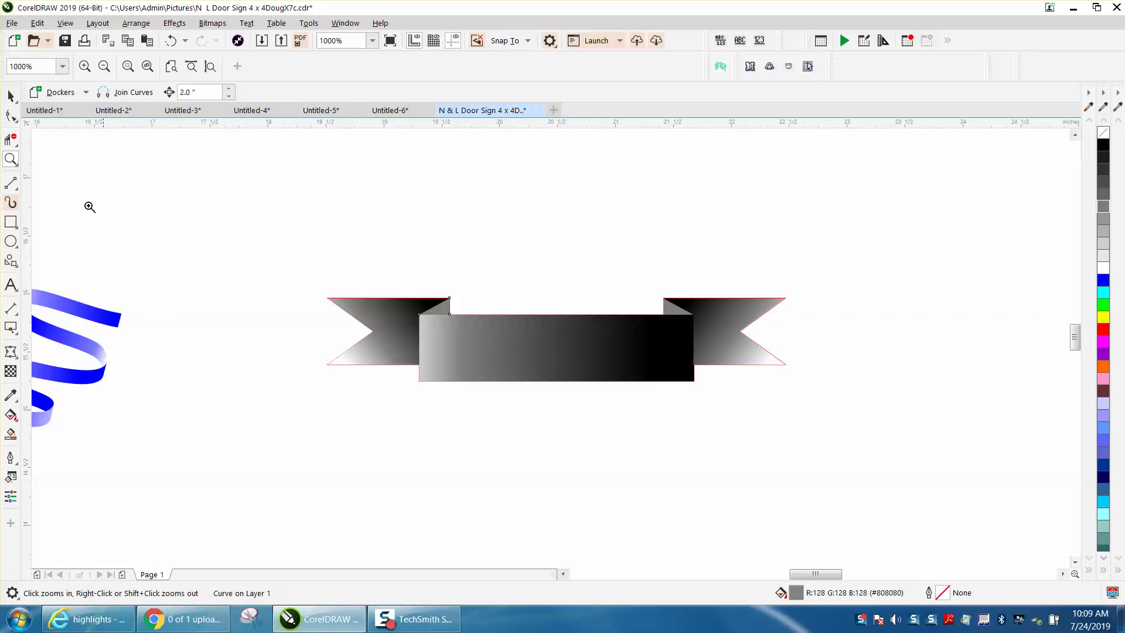
{"action": "left_click", "coordinate": [10, 96]}
{"action": "left_click", "coordinate": [567, 378]}
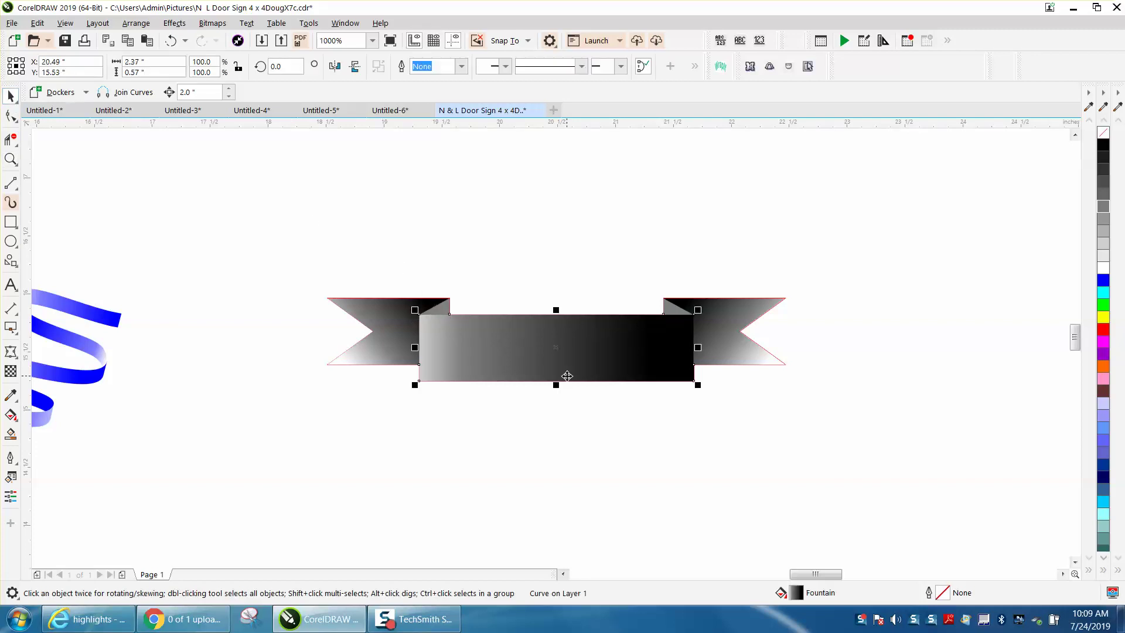
{"action": "left_click", "coordinate": [1103, 148]}
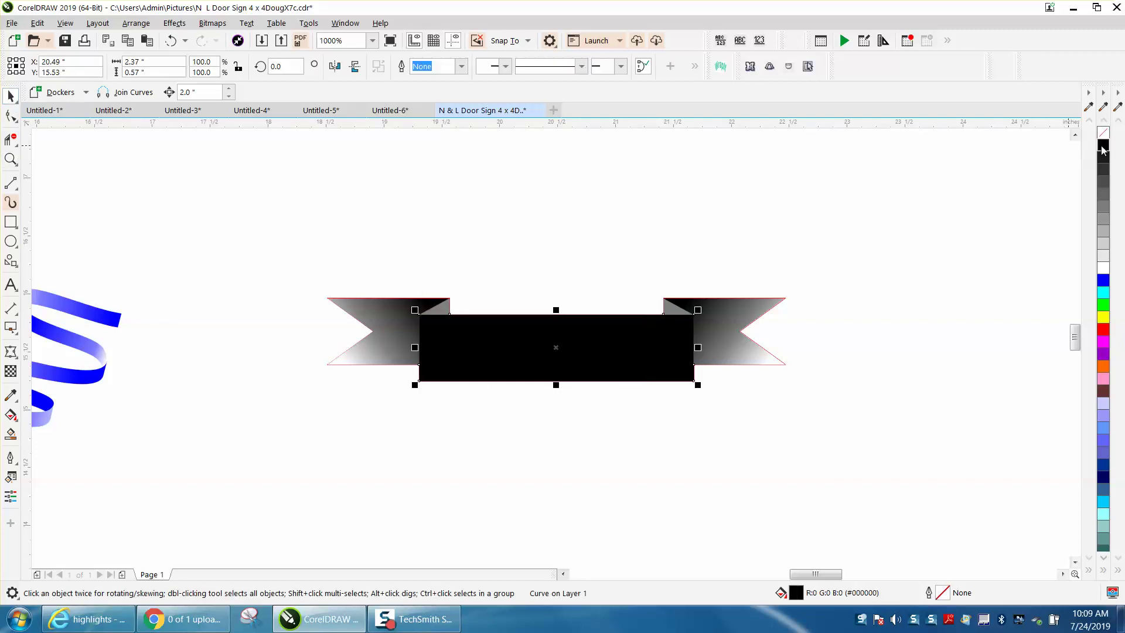
{"action": "left_click", "coordinate": [1104, 198]}
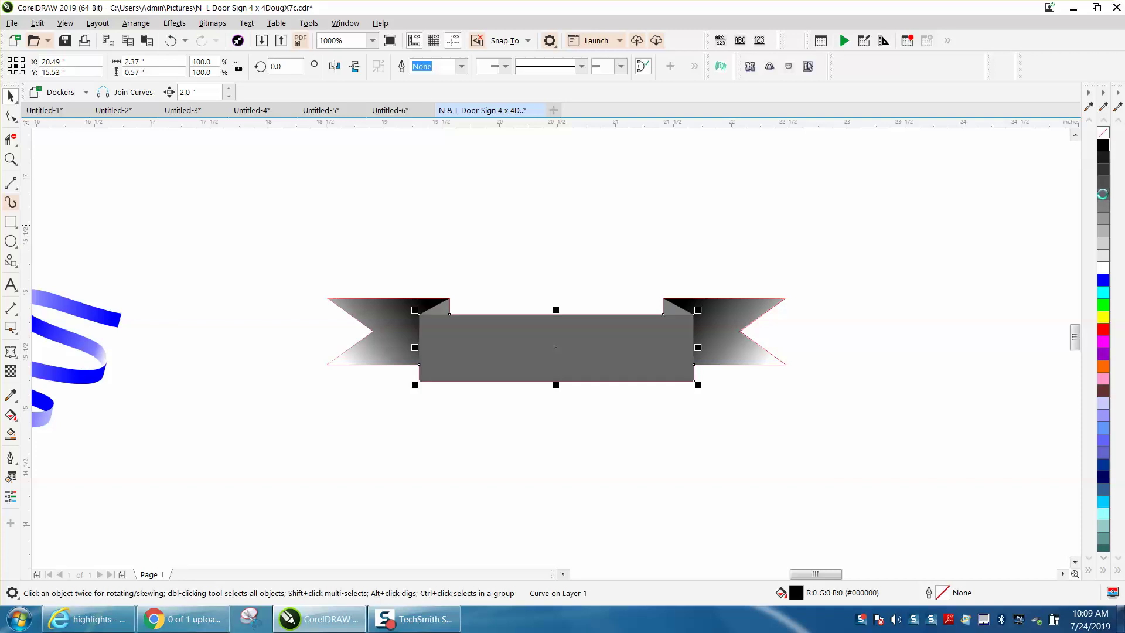
{"action": "left_click", "coordinate": [10, 159]}
{"action": "left_click_drag", "start_coordinate": [286, 227], "coordinate": [894, 461]}
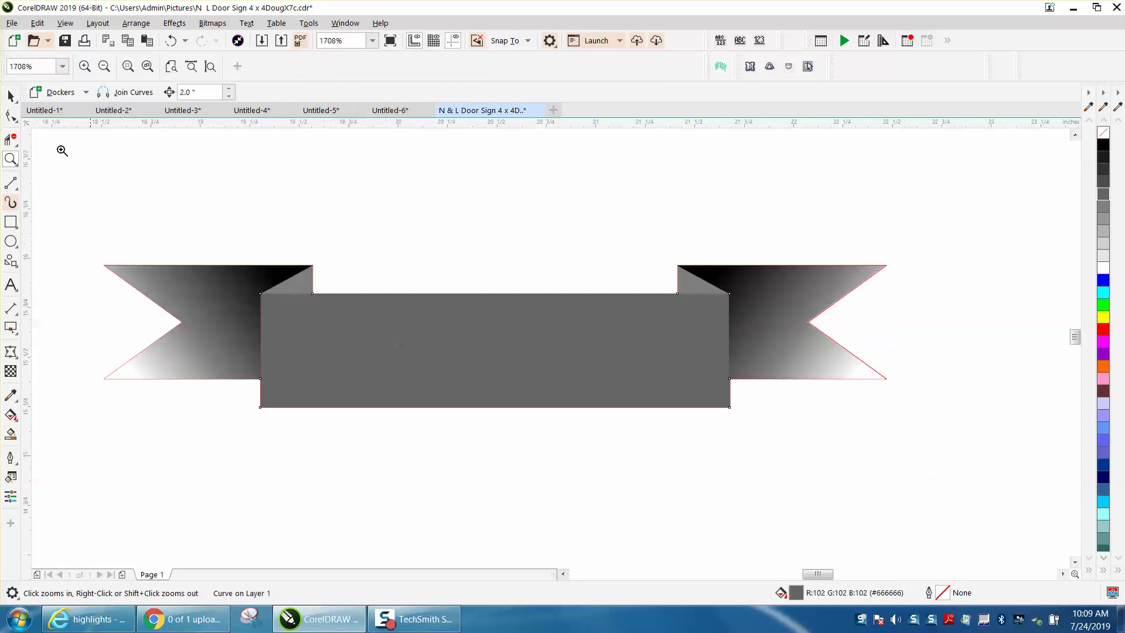
{"action": "left_click", "coordinate": [7, 96]}
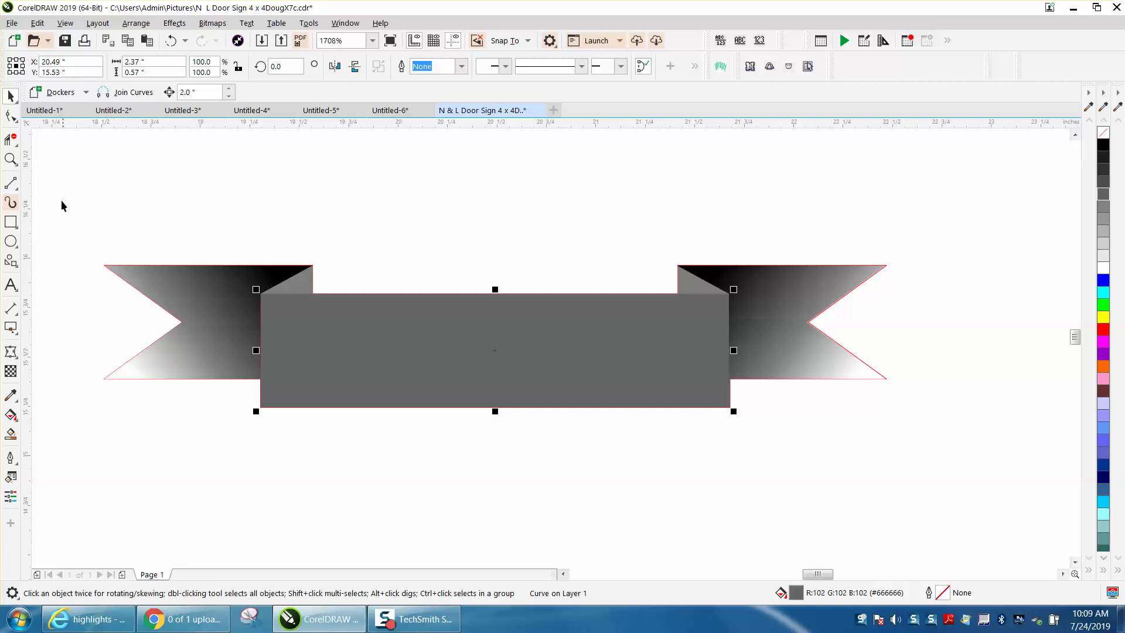
Step: Set black hairline outlines on all six selected banner pieces
{"action": "left_click_drag", "start_coordinate": [56, 215], "coordinate": [490, 430]}
{"action": "left_click_drag", "start_coordinate": [929, 472], "coordinate": [928, 472]}
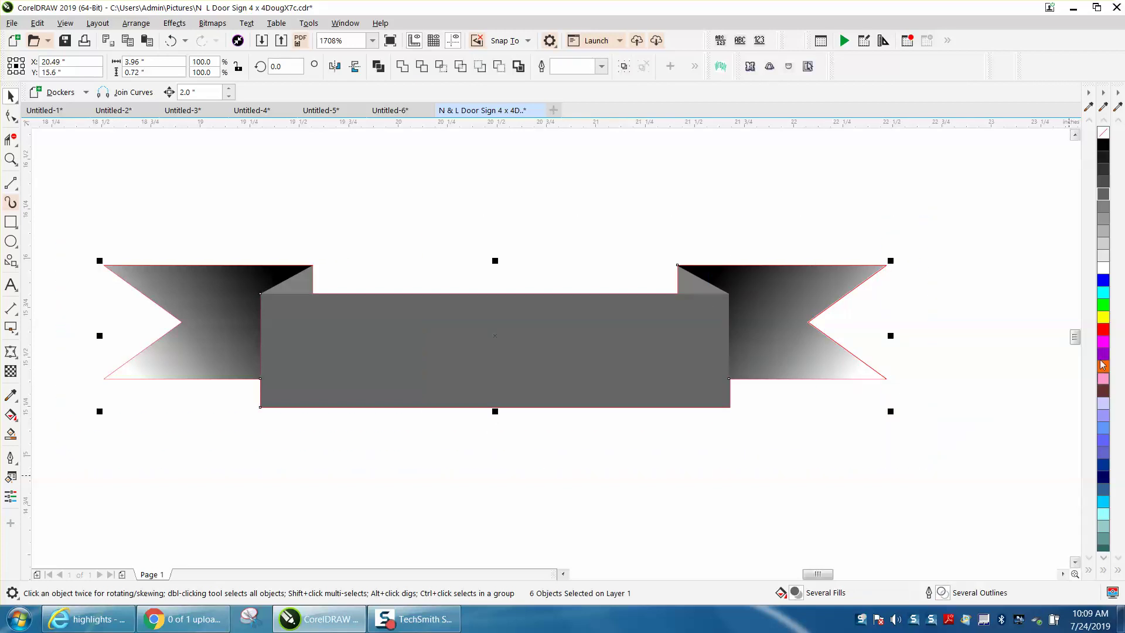
{"action": "right_click", "coordinate": [1103, 147]}
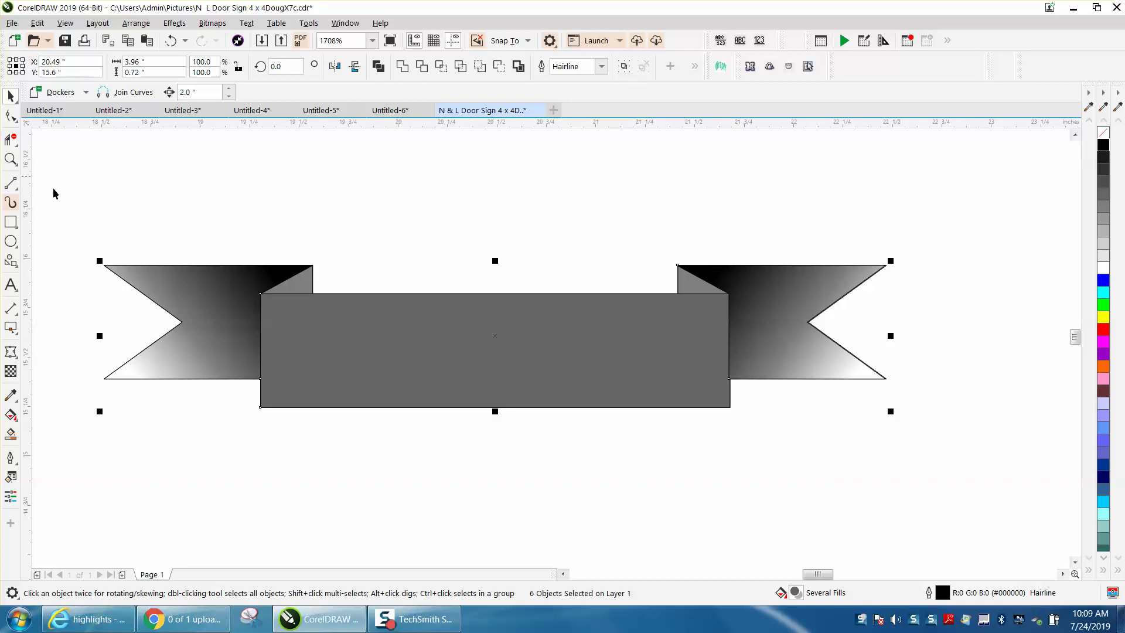
Step: Group the six banner pieces into one group with Ctrl+G
{"action": "left_click_drag", "start_coordinate": [55, 192], "coordinate": [971, 463]}
{"action": "key", "text": "ctrl+g"}
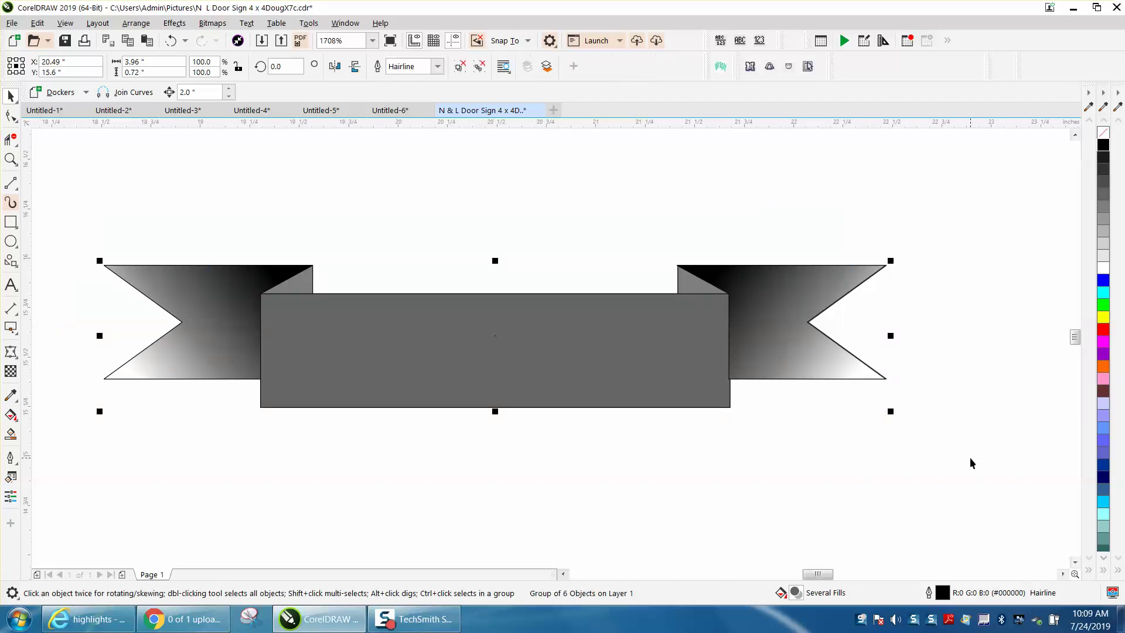
{"action": "left_click", "coordinate": [17, 359]}
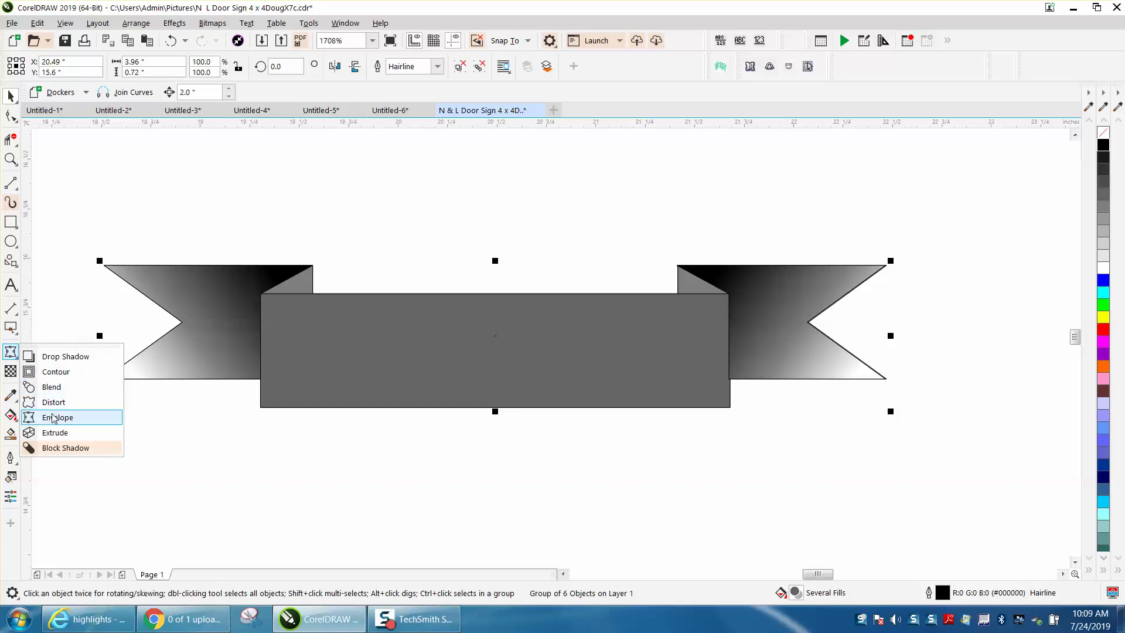
Step: Apply an envelope to the banner group, pulling its bottom-middle node down into an arc
{"action": "left_click", "coordinate": [64, 419]}
{"action": "left_click_drag", "start_coordinate": [456, 240], "coordinate": [548, 443]}
{"action": "left_click_drag", "start_coordinate": [494, 406], "coordinate": [499, 507]}
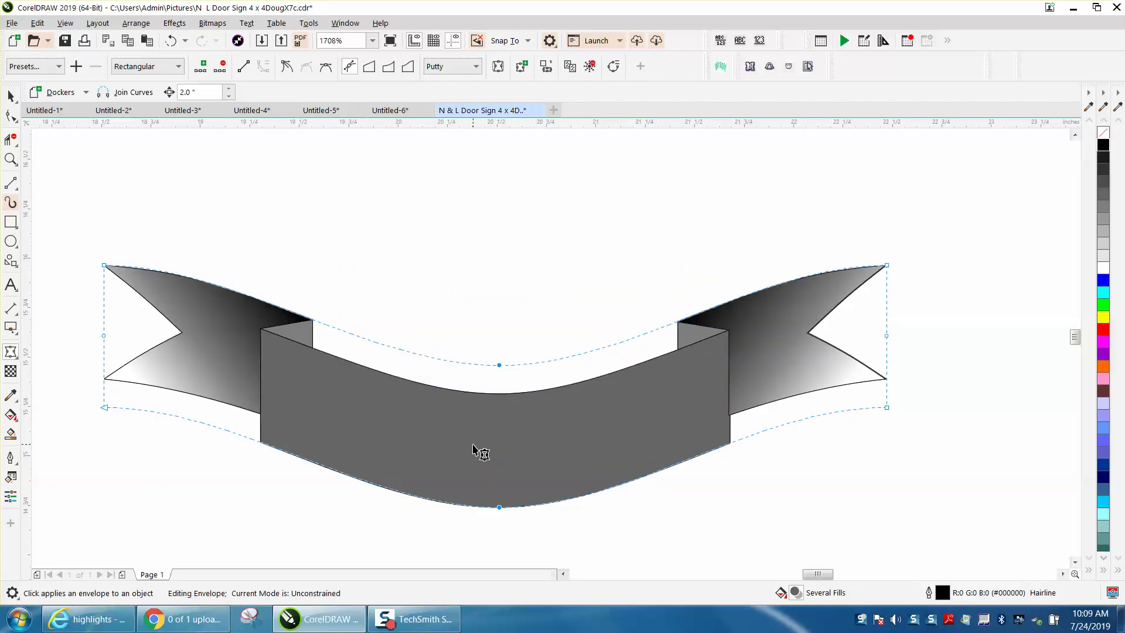
{"action": "left_click", "coordinate": [11, 96]}
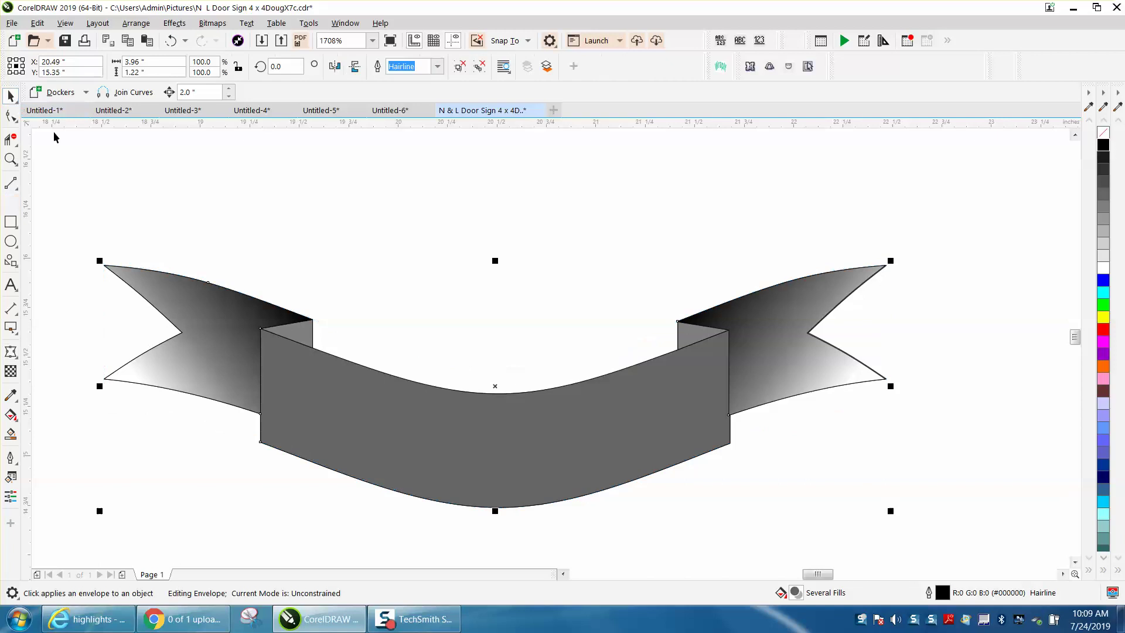
{"action": "left_click", "coordinate": [150, 159]}
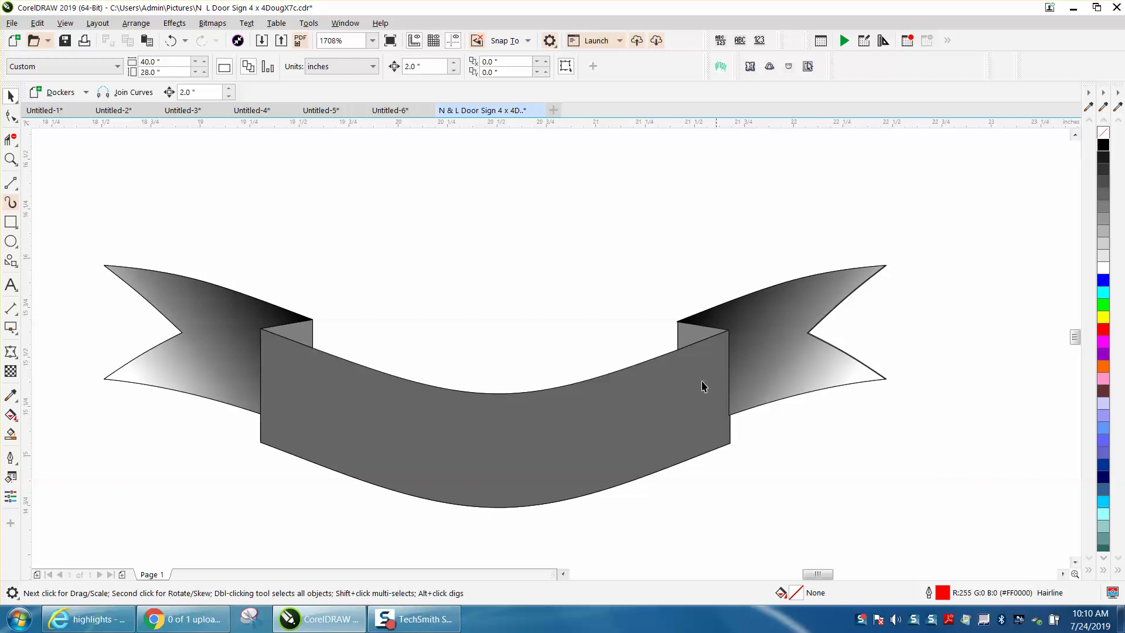
Step: Drop a vertically mirrored copy of the curved banner group directly above the original
{"action": "scroll", "coordinate": [629, 399], "scroll_direction": "down", "scroll_amount": 2}
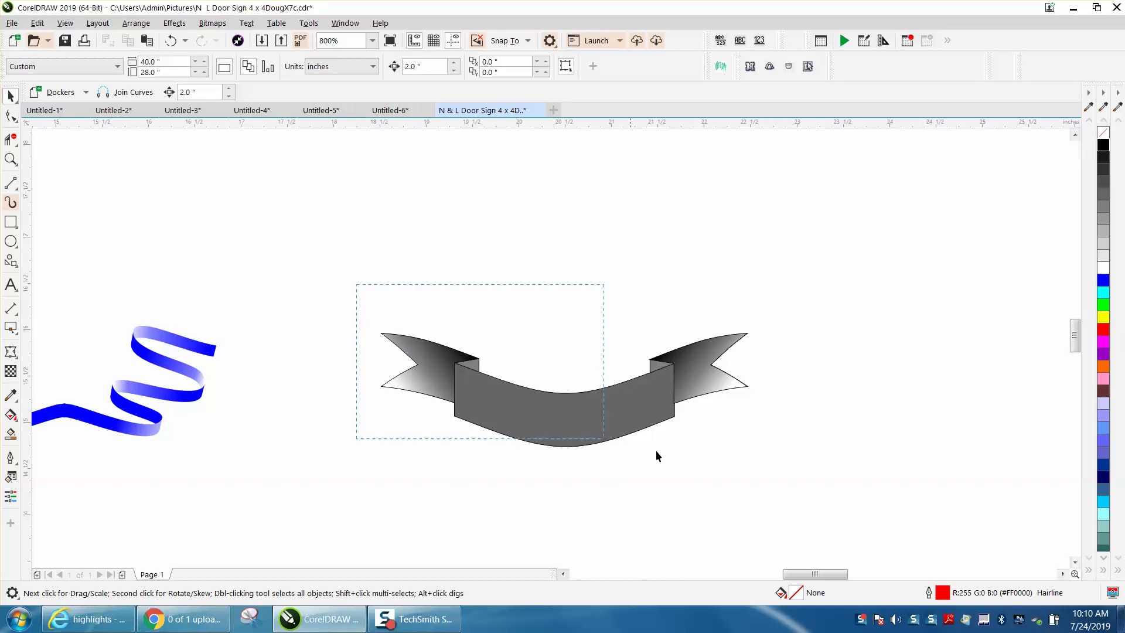
{"action": "left_click_drag", "start_coordinate": [823, 495], "coordinate": [820, 493]}
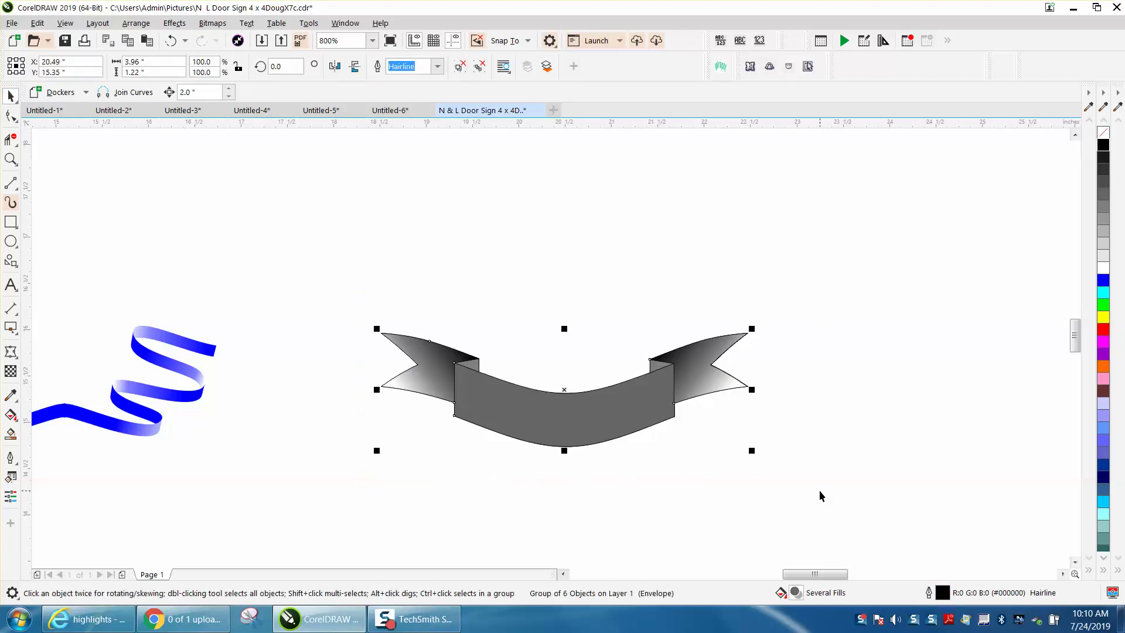
{"action": "left_click_drag", "start_coordinate": [564, 451], "coordinate": [576, 338]}
{"action": "left_click", "coordinate": [834, 417]}
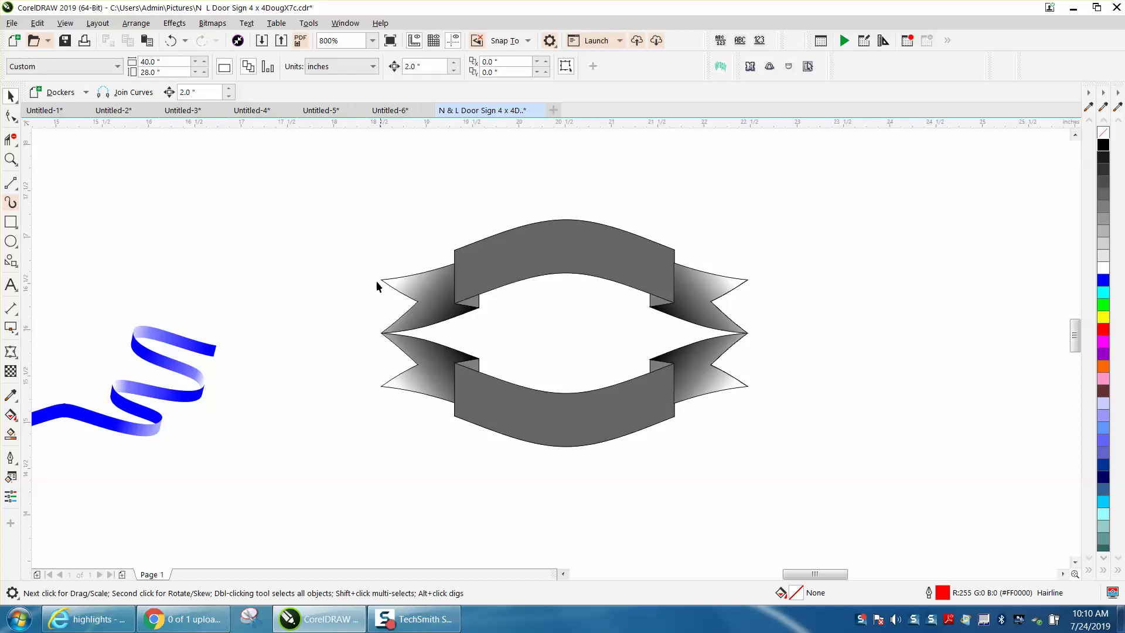
{"action": "left_click", "coordinate": [11, 158]}
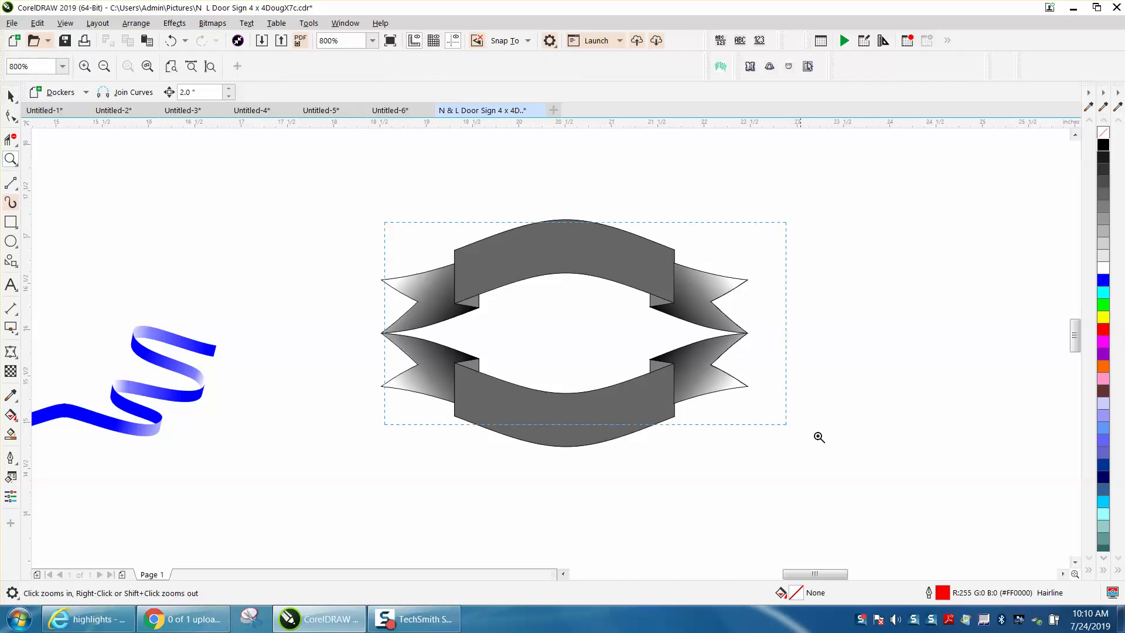